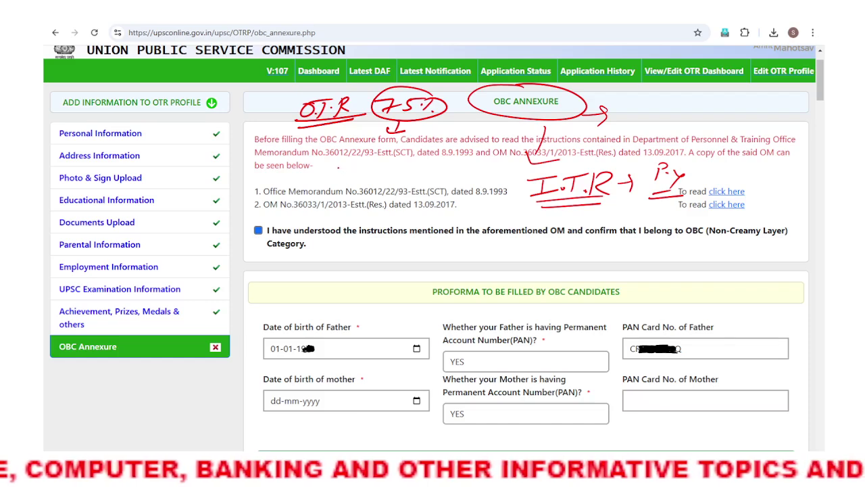
Draw a line and box outline below the annexure instructions and an arrow beside the OBC ANNEXURE heading
{"action": "left_click_drag", "start_coordinate": [336, 168], "coordinate": [434, 179]}
{"action": "left_click_drag", "start_coordinate": [362, 164], "coordinate": [435, 182]}
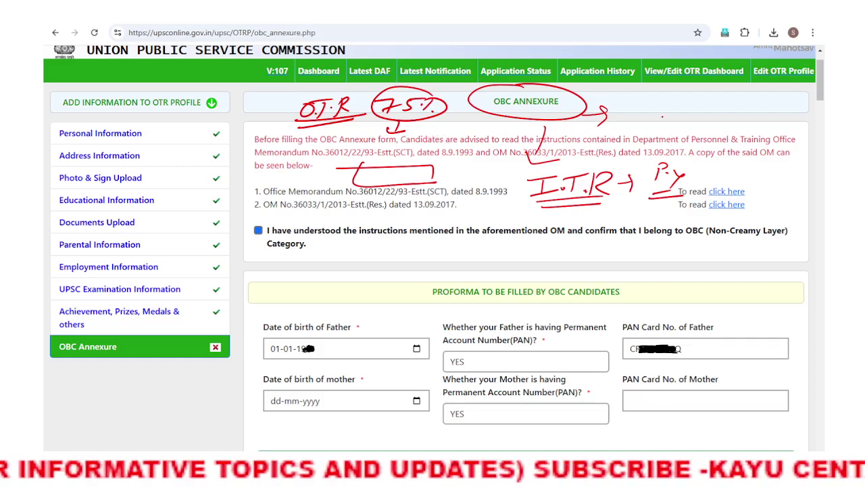
{"action": "left_click_drag", "start_coordinate": [649, 106], "coordinate": [669, 105]}
{"action": "left_click_drag", "start_coordinate": [654, 97], "coordinate": [655, 115]}
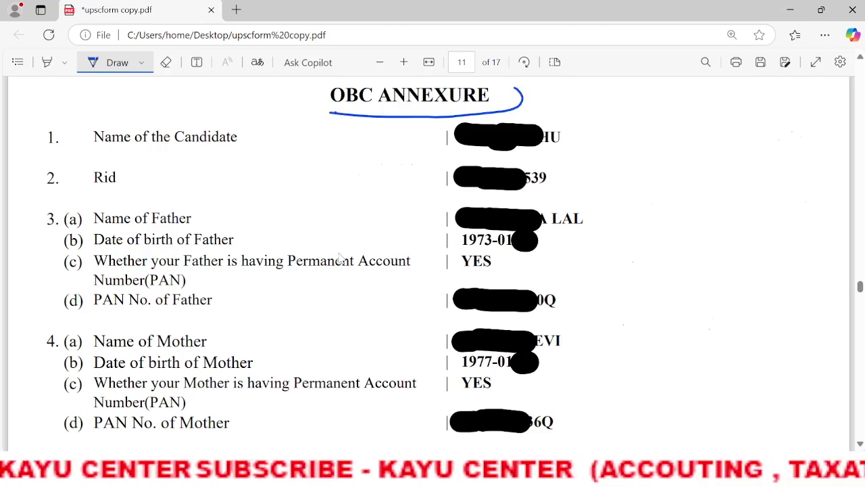
In the PDF form copy, circle the OBC ANNEXURE heading, point an arrow to an underlined handwritten "PDF", and add short strokes before the heading
{"action": "left_click_drag", "start_coordinate": [370, 80], "coordinate": [331, 113]}
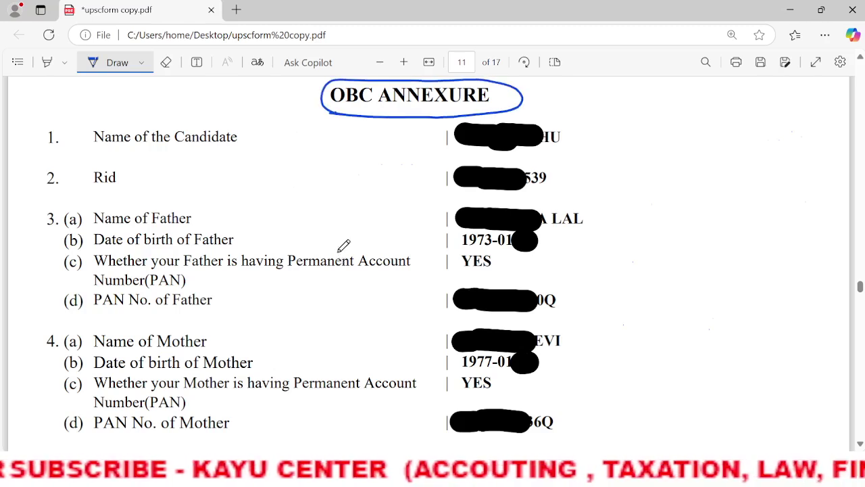
{"action": "left_click_drag", "start_coordinate": [534, 99], "coordinate": [552, 100]}
{"action": "mouse_move", "coordinate": [562, 91]}
{"action": "left_mouse_down"}
{"action": "mouse_move", "coordinate": [567, 107]}
{"action": "mouse_move", "coordinate": [609, 110]}
{"action": "left_mouse_up"}
{"action": "mouse_move", "coordinate": [611, 94]}
{"action": "left_mouse_down"}
{"action": "mouse_move", "coordinate": [627, 96]}
{"action": "mouse_move", "coordinate": [613, 103]}
{"action": "left_mouse_up"}
{"action": "left_click_drag", "start_coordinate": [632, 94], "coordinate": [642, 101]}
{"action": "mouse_move", "coordinate": [659, 91]}
{"action": "left_mouse_down"}
{"action": "mouse_move", "coordinate": [649, 103]}
{"action": "mouse_move", "coordinate": [660, 97]}
{"action": "left_mouse_up"}
{"action": "left_click_drag", "start_coordinate": [603, 115], "coordinate": [675, 112]}
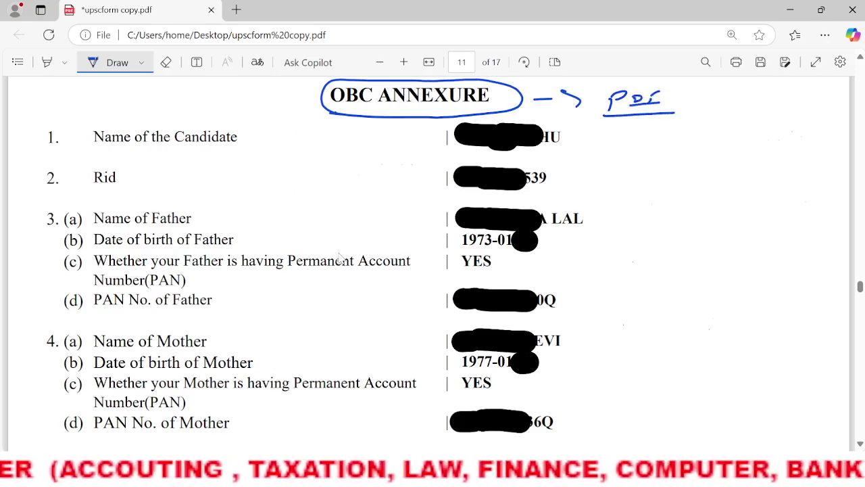
{"action": "mouse_move", "coordinate": [283, 92]}
{"action": "left_mouse_down"}
{"action": "mouse_move", "coordinate": [307, 88]}
{"action": "mouse_move", "coordinate": [307, 96]}
{"action": "left_mouse_up"}
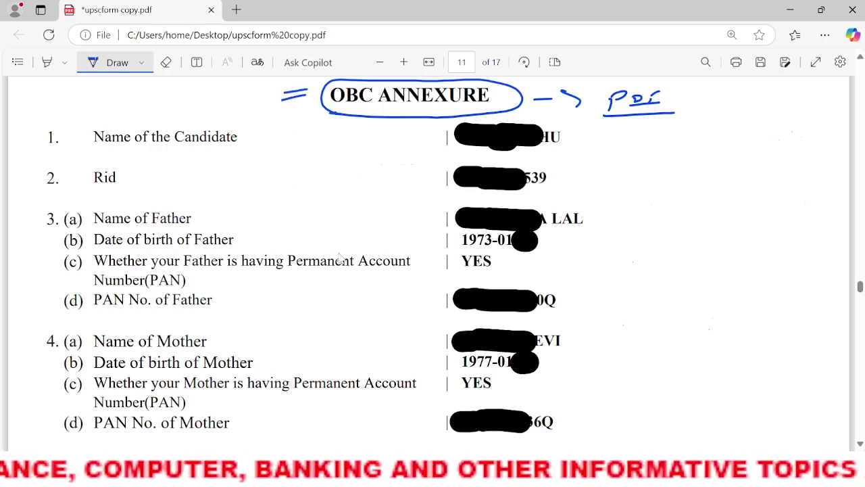
Mark the Name of the Candidate, Rid and Name of Father entries with pen strokes
{"action": "left_click_drag", "start_coordinate": [243, 141], "coordinate": [283, 136]}
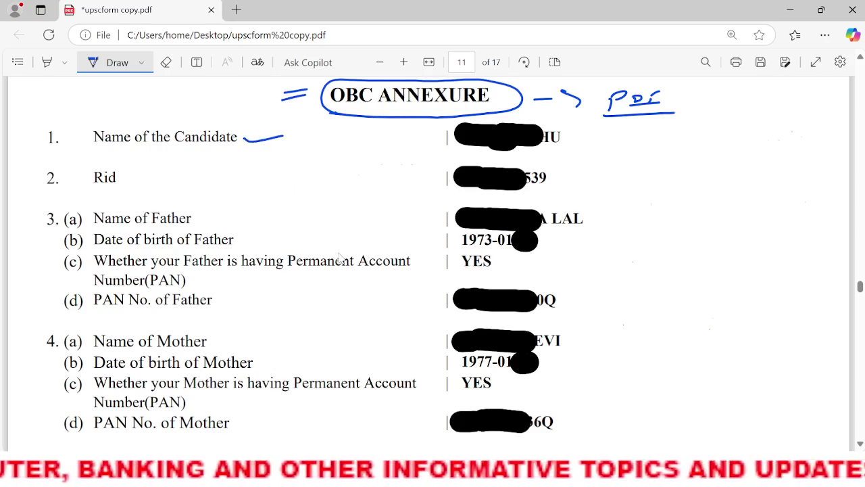
{"action": "left_click_drag", "start_coordinate": [143, 181], "coordinate": [175, 179]}
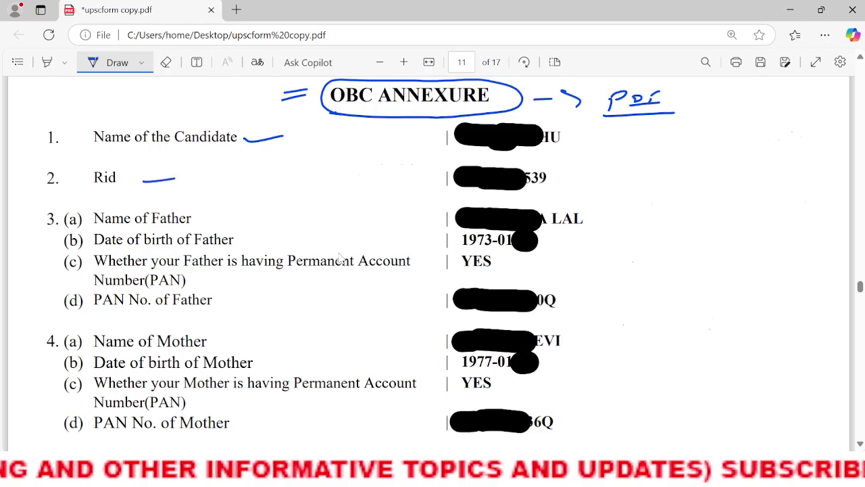
{"action": "left_click_drag", "start_coordinate": [200, 218], "coordinate": [261, 210]}
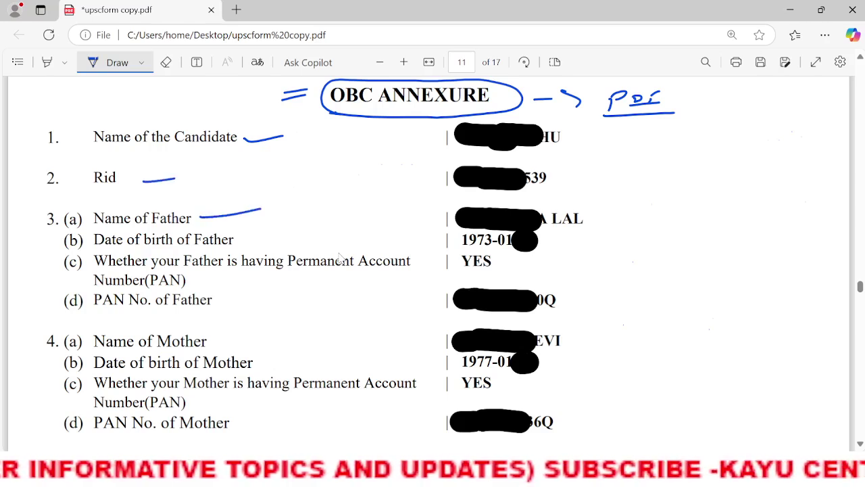
Mark the Date of birth of Father entry and handwrite a circled "PAN" beside it
{"action": "mouse_move", "coordinate": [239, 240]}
{"action": "left_mouse_down"}
{"action": "mouse_move", "coordinate": [279, 231]}
{"action": "mouse_move", "coordinate": [317, 195]}
{"action": "mouse_move", "coordinate": [309, 203]}
{"action": "left_mouse_up"}
{"action": "mouse_move", "coordinate": [322, 211]}
{"action": "left_mouse_down"}
{"action": "mouse_move", "coordinate": [331, 195]}
{"action": "mouse_move", "coordinate": [338, 208]}
{"action": "left_mouse_up"}
{"action": "mouse_move", "coordinate": [342, 209]}
{"action": "left_mouse_down"}
{"action": "mouse_move", "coordinate": [350, 194]}
{"action": "mouse_move", "coordinate": [398, 191]}
{"action": "left_mouse_up"}
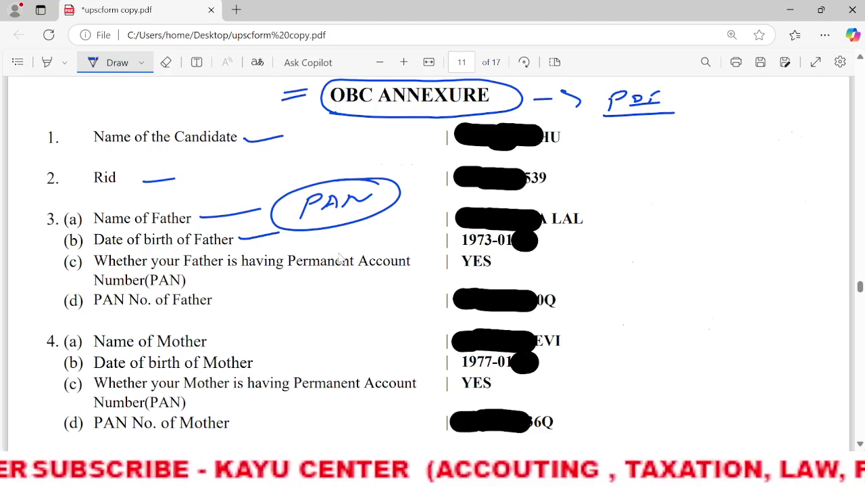
Handwrite "IT →" followed by a circled 1 above the circled PAN note
{"action": "left_click_drag", "start_coordinate": [298, 150], "coordinate": [295, 166]}
{"action": "mouse_move", "coordinate": [288, 168]}
{"action": "left_mouse_down"}
{"action": "mouse_move", "coordinate": [303, 163]}
{"action": "mouse_move", "coordinate": [301, 145]}
{"action": "left_mouse_up"}
{"action": "mouse_move", "coordinate": [328, 143]}
{"action": "left_mouse_down"}
{"action": "mouse_move", "coordinate": [324, 161]}
{"action": "mouse_move", "coordinate": [346, 139]}
{"action": "left_mouse_up"}
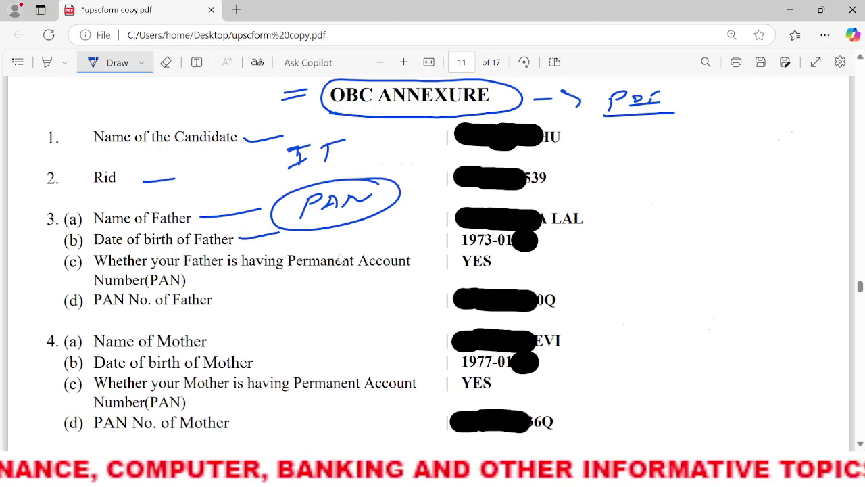
{"action": "left_click_drag", "start_coordinate": [341, 152], "coordinate": [361, 151]}
{"action": "mouse_move", "coordinate": [353, 145]}
{"action": "left_mouse_down"}
{"action": "mouse_move", "coordinate": [353, 159]}
{"action": "mouse_move", "coordinate": [388, 150]}
{"action": "mouse_move", "coordinate": [380, 153]}
{"action": "left_mouse_up"}
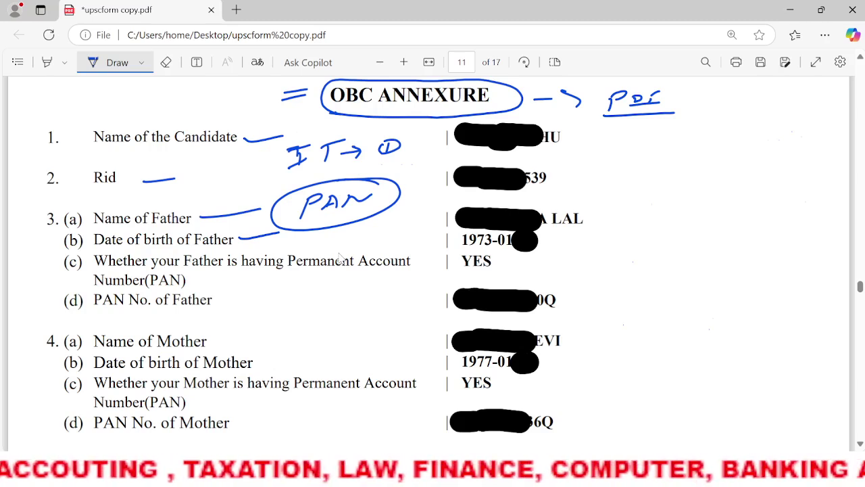
Sketch a box labelled "PAN" beside the father's details, branching to "PAN" and a double-underlined "DOB"
{"action": "mouse_move", "coordinate": [650, 172]}
{"action": "left_mouse_down"}
{"action": "mouse_move", "coordinate": [638, 206]}
{"action": "mouse_move", "coordinate": [710, 168]}
{"action": "mouse_move", "coordinate": [707, 204]}
{"action": "mouse_move", "coordinate": [647, 206]}
{"action": "left_mouse_up"}
{"action": "mouse_move", "coordinate": [676, 178]}
{"action": "left_mouse_down"}
{"action": "mouse_move", "coordinate": [673, 190]}
{"action": "mouse_move", "coordinate": [742, 173]}
{"action": "mouse_move", "coordinate": [716, 190]}
{"action": "mouse_move", "coordinate": [742, 209]}
{"action": "left_mouse_up"}
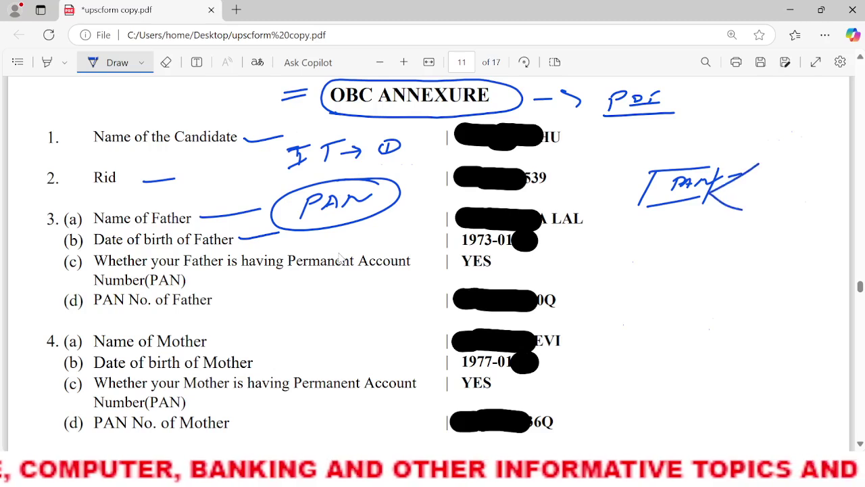
{"action": "mouse_move", "coordinate": [764, 157]}
{"action": "left_mouse_down"}
{"action": "mouse_move", "coordinate": [760, 169]}
{"action": "mouse_move", "coordinate": [777, 155]}
{"action": "mouse_move", "coordinate": [789, 165]}
{"action": "left_mouse_up"}
{"action": "left_click_drag", "start_coordinate": [794, 163], "coordinate": [819, 156]}
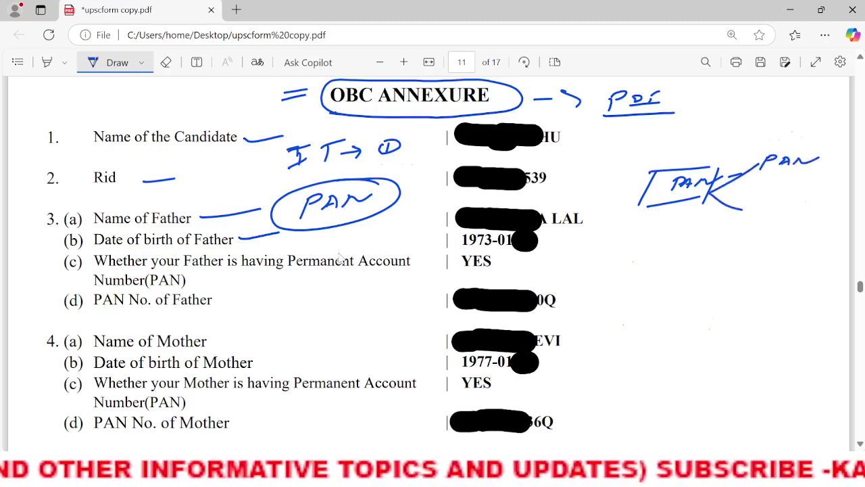
{"action": "mouse_move", "coordinate": [748, 200]}
{"action": "left_mouse_down"}
{"action": "mouse_move", "coordinate": [763, 199]}
{"action": "mouse_move", "coordinate": [750, 208]}
{"action": "mouse_move", "coordinate": [779, 204]}
{"action": "left_mouse_up"}
{"action": "left_click", "coordinate": [777, 201]}
{"action": "left_click_drag", "start_coordinate": [791, 194], "coordinate": [795, 206]}
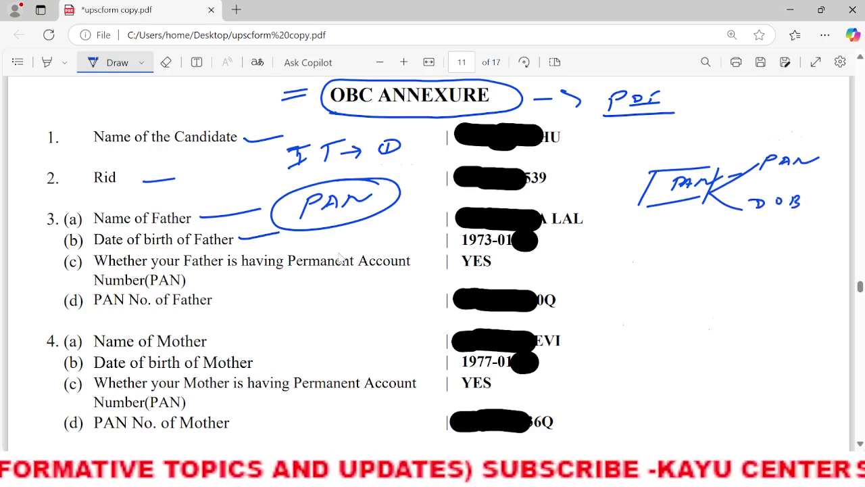
{"action": "left_click_drag", "start_coordinate": [735, 217], "coordinate": [820, 216]}
{"action": "left_click_drag", "start_coordinate": [736, 229], "coordinate": [817, 222]}
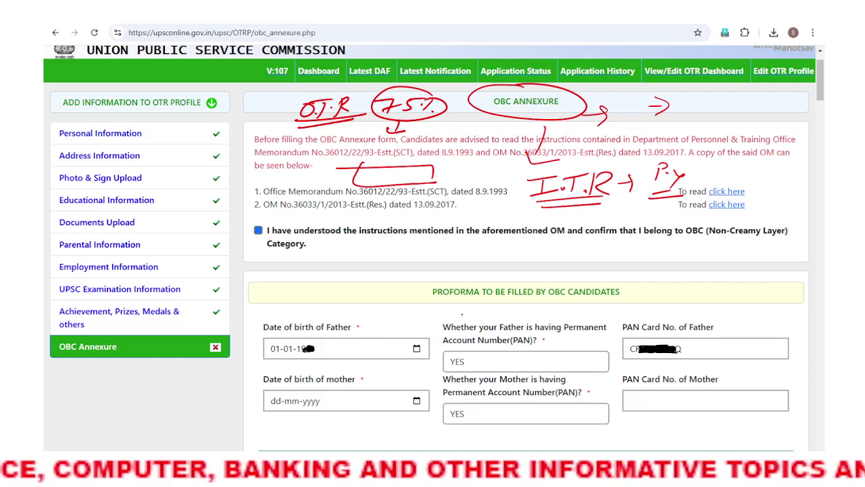
On the UPSC web form, underline the proforma heading and mark the father's date of birth and PAN answer, adding an underlined "NO"
{"action": "left_click_drag", "start_coordinate": [420, 307], "coordinate": [484, 304]}
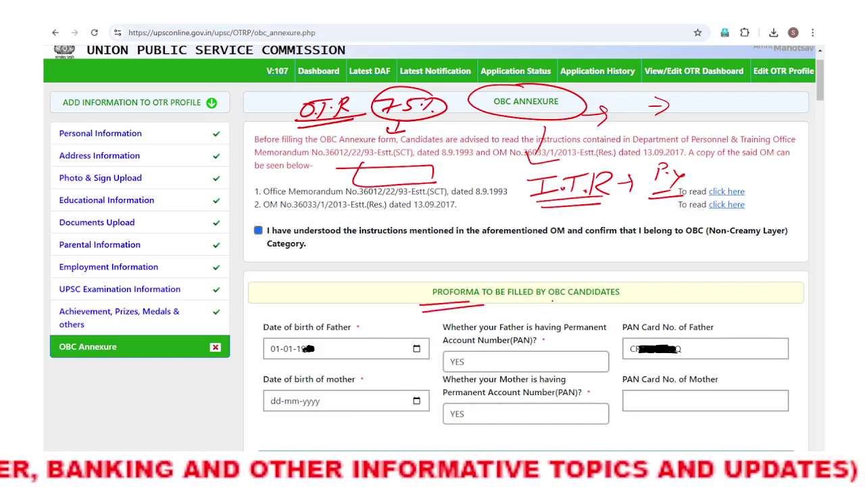
{"action": "left_click_drag", "start_coordinate": [543, 308], "coordinate": [600, 304]}
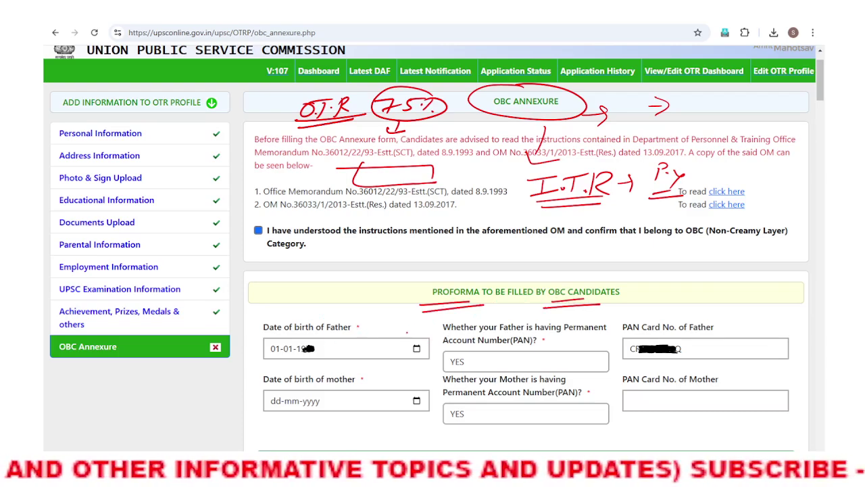
{"action": "left_click_drag", "start_coordinate": [358, 322], "coordinate": [410, 314]}
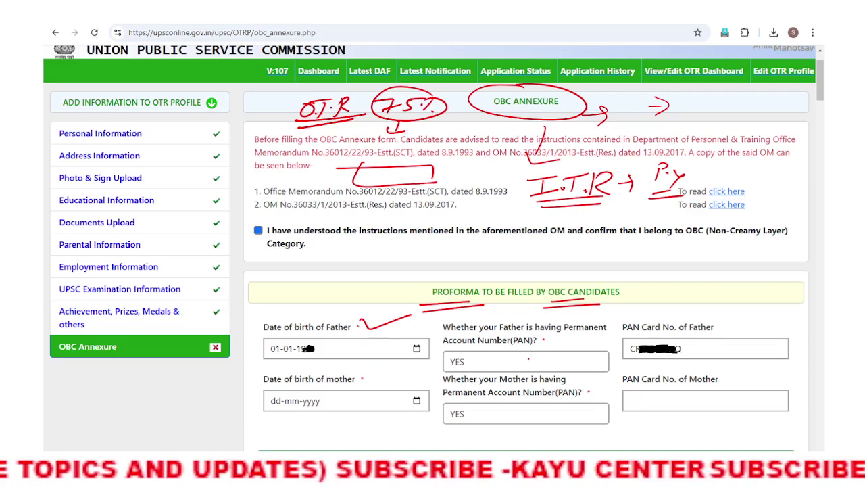
{"action": "mouse_move", "coordinate": [516, 362]}
{"action": "left_mouse_down"}
{"action": "mouse_move", "coordinate": [549, 354]}
{"action": "mouse_move", "coordinate": [604, 363]}
{"action": "left_mouse_up"}
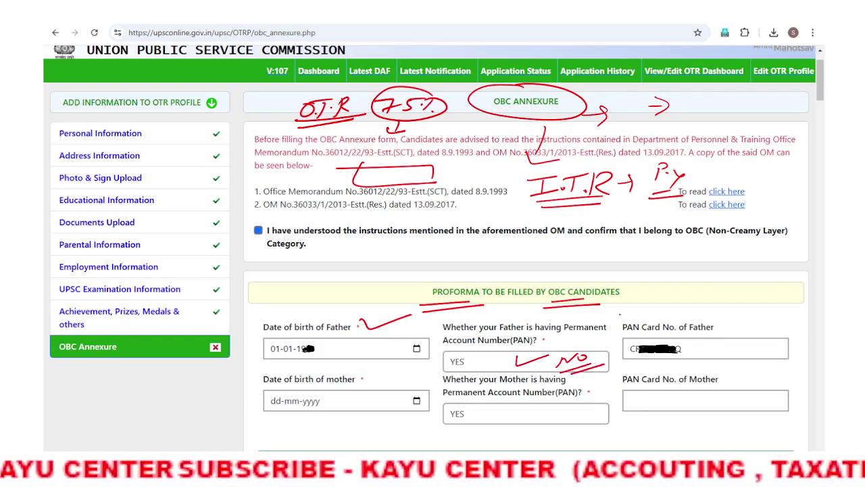
Link the father's PAN question to an underlined "I.T →" note and handwrite "P-(10)" in his PAN card field
{"action": "left_click_drag", "start_coordinate": [596, 324], "coordinate": [678, 293]}
{"action": "left_click_drag", "start_coordinate": [688, 281], "coordinate": [718, 276]}
{"action": "mouse_move", "coordinate": [738, 275]}
{"action": "left_mouse_down"}
{"action": "mouse_move", "coordinate": [737, 291]}
{"action": "mouse_move", "coordinate": [757, 273]}
{"action": "mouse_move", "coordinate": [764, 292]}
{"action": "left_mouse_up"}
{"action": "left_click_drag", "start_coordinate": [706, 308], "coordinate": [768, 301]}
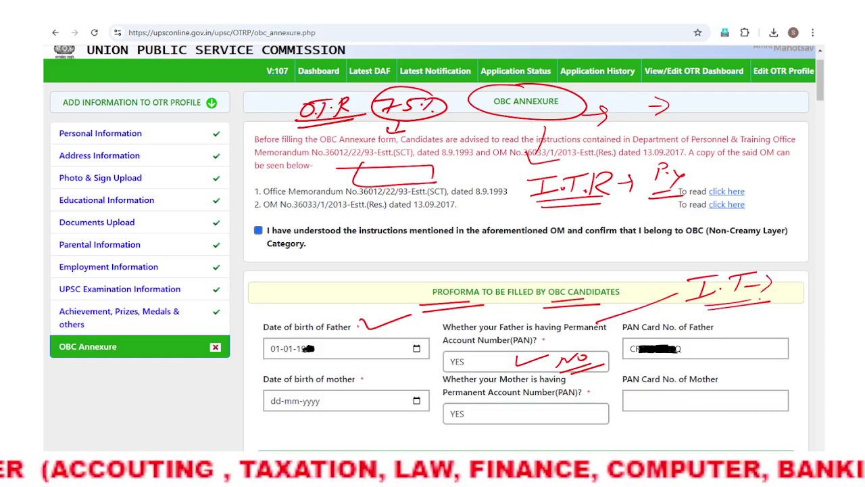
{"action": "mouse_move", "coordinate": [794, 292]}
{"action": "left_mouse_down"}
{"action": "mouse_move", "coordinate": [796, 304]}
{"action": "mouse_move", "coordinate": [808, 301]}
{"action": "left_mouse_up"}
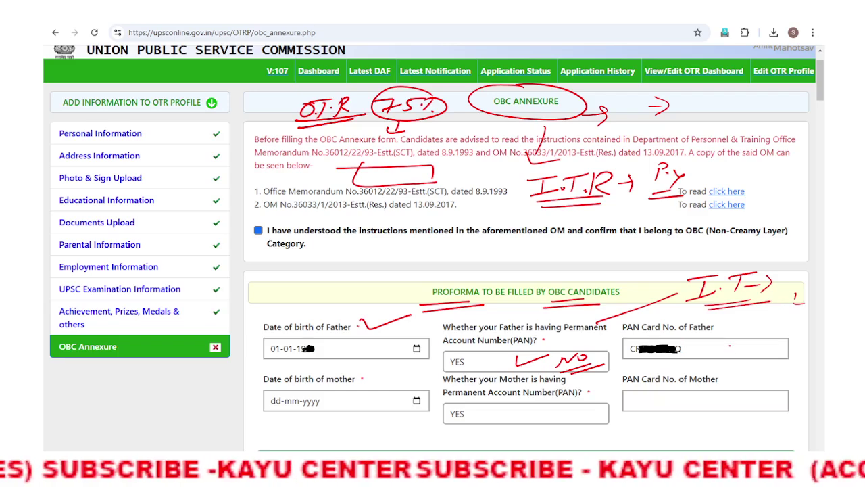
{"action": "mouse_move", "coordinate": [729, 357]}
{"action": "left_mouse_down"}
{"action": "mouse_move", "coordinate": [742, 340]}
{"action": "mouse_move", "coordinate": [771, 352]}
{"action": "left_mouse_up"}
{"action": "mouse_move", "coordinate": [777, 344]}
{"action": "left_mouse_down"}
{"action": "mouse_move", "coordinate": [785, 343]}
{"action": "mouse_move", "coordinate": [756, 357]}
{"action": "mouse_move", "coordinate": [791, 359]}
{"action": "left_mouse_up"}
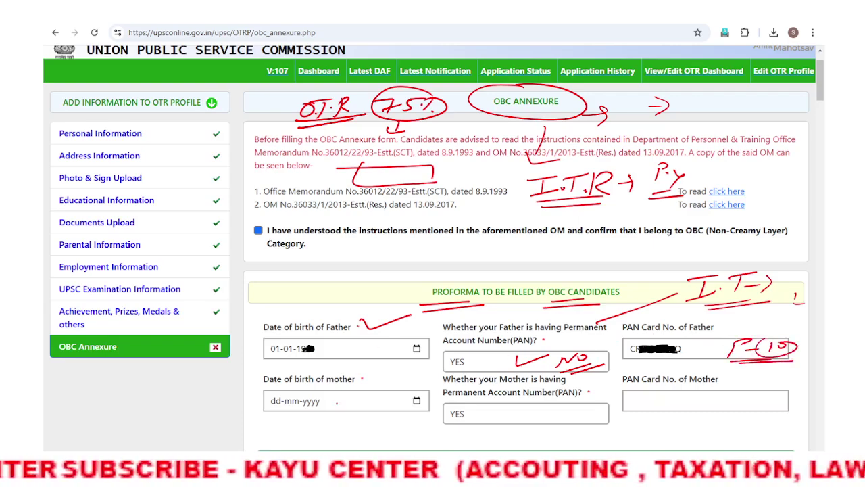
Mark the mother's date of birth, PAN question and PAN card number fields with ticks and underlines
{"action": "mouse_move", "coordinate": [313, 422]}
{"action": "left_mouse_down"}
{"action": "mouse_move", "coordinate": [366, 417]}
{"action": "mouse_move", "coordinate": [386, 392]}
{"action": "left_mouse_up"}
{"action": "left_click_drag", "start_coordinate": [359, 409], "coordinate": [397, 396]}
{"action": "left_click_drag", "start_coordinate": [345, 396], "coordinate": [391, 384]}
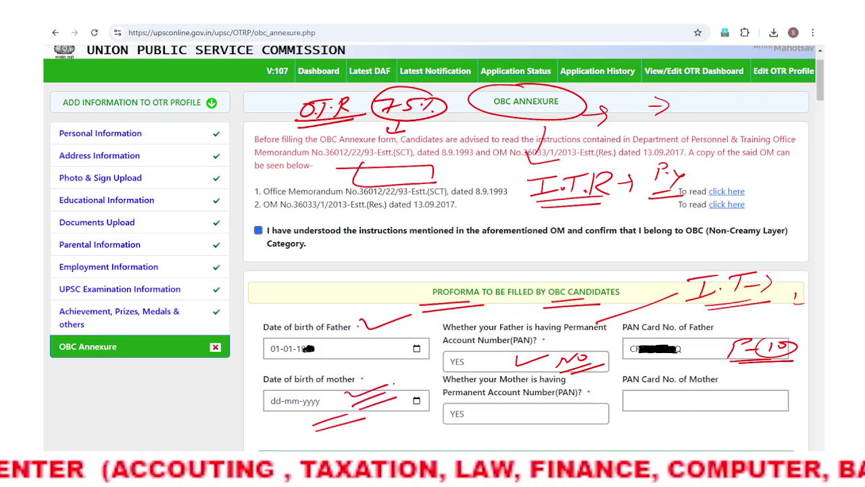
{"action": "left_click_drag", "start_coordinate": [520, 408], "coordinate": [574, 404]}
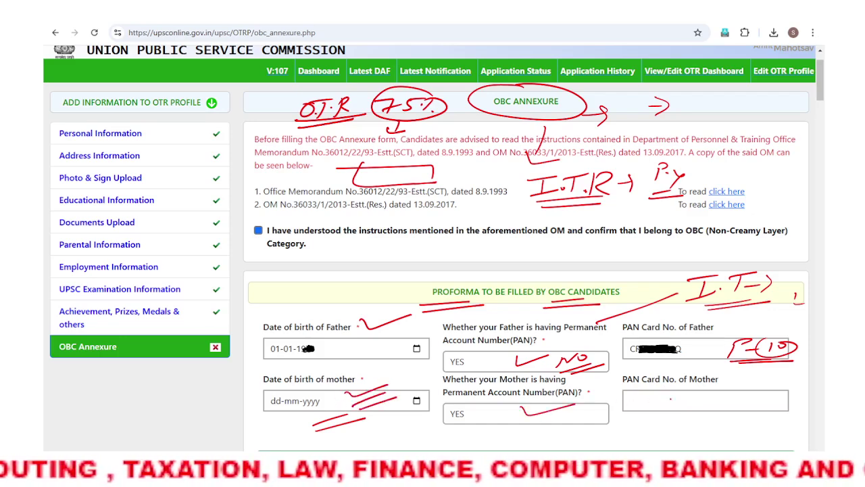
{"action": "left_click_drag", "start_coordinate": [669, 401], "coordinate": [709, 398]}
{"action": "left_click_drag", "start_coordinate": [684, 409], "coordinate": [738, 406]}
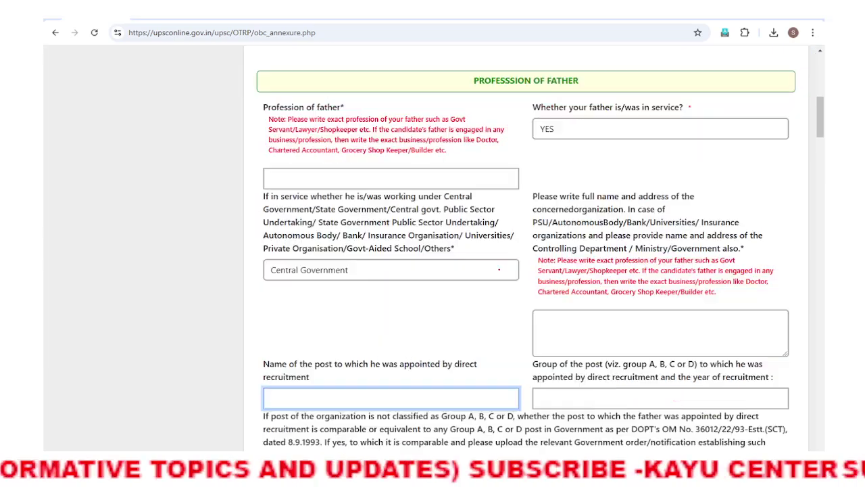
Circle the father's profession section heading, handwrite an underlined "Profession" beside it, and draw a line toward the blank margin
{"action": "mouse_move", "coordinate": [470, 72]}
{"action": "left_mouse_down"}
{"action": "mouse_move", "coordinate": [462, 98]}
{"action": "mouse_move", "coordinate": [606, 85]}
{"action": "mouse_move", "coordinate": [457, 102]}
{"action": "left_mouse_up"}
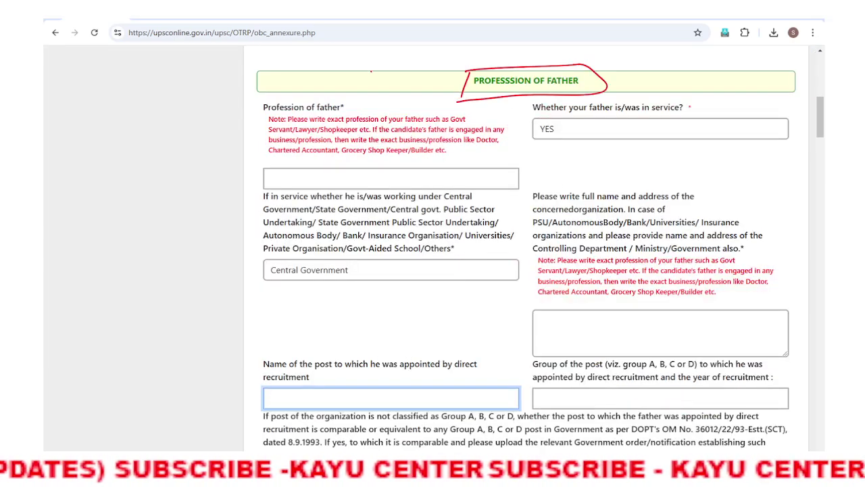
{"action": "mouse_move", "coordinate": [365, 85]}
{"action": "left_mouse_down"}
{"action": "mouse_move", "coordinate": [383, 67]}
{"action": "mouse_move", "coordinate": [446, 81]}
{"action": "mouse_move", "coordinate": [482, 69]}
{"action": "left_mouse_up"}
{"action": "left_click_drag", "start_coordinate": [280, 82], "coordinate": [199, 120]}
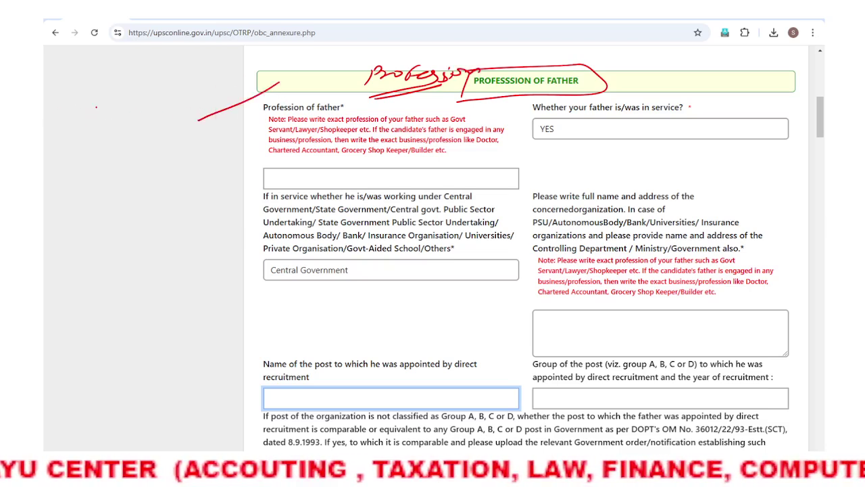
Handwrite "Students", "Parents" and "Labour" down the blank margin, with a tick-like arrow below each word
{"action": "mouse_move", "coordinate": [101, 103]}
{"action": "left_mouse_down"}
{"action": "mouse_move", "coordinate": [85, 119]}
{"action": "mouse_move", "coordinate": [140, 98]}
{"action": "mouse_move", "coordinate": [142, 108]}
{"action": "mouse_move", "coordinate": [160, 108]}
{"action": "left_mouse_up"}
{"action": "mouse_move", "coordinate": [167, 98]}
{"action": "left_mouse_down"}
{"action": "mouse_move", "coordinate": [161, 112]}
{"action": "mouse_move", "coordinate": [172, 103]}
{"action": "left_mouse_up"}
{"action": "left_click_drag", "start_coordinate": [174, 100], "coordinate": [113, 143]}
{"action": "left_click_drag", "start_coordinate": [96, 140], "coordinate": [131, 138]}
{"action": "mouse_move", "coordinate": [94, 177]}
{"action": "left_mouse_down"}
{"action": "mouse_move", "coordinate": [88, 184]}
{"action": "mouse_move", "coordinate": [167, 164]}
{"action": "mouse_move", "coordinate": [161, 177]}
{"action": "left_mouse_up"}
{"action": "left_click_drag", "start_coordinate": [174, 166], "coordinate": [126, 211]}
{"action": "left_click_drag", "start_coordinate": [115, 214], "coordinate": [146, 208]}
{"action": "mouse_move", "coordinate": [108, 237]}
{"action": "left_mouse_down"}
{"action": "mouse_move", "coordinate": [101, 257]}
{"action": "mouse_move", "coordinate": [117, 251]}
{"action": "left_mouse_up"}
{"action": "mouse_move", "coordinate": [127, 244]}
{"action": "left_mouse_down"}
{"action": "mouse_move", "coordinate": [137, 233]}
{"action": "mouse_move", "coordinate": [140, 248]}
{"action": "left_mouse_up"}
{"action": "left_click_drag", "start_coordinate": [150, 242], "coordinate": [169, 241]}
{"action": "left_click_drag", "start_coordinate": [169, 239], "coordinate": [194, 229]}
{"action": "left_click_drag", "start_coordinate": [150, 260], "coordinate": [146, 270]}
{"action": "left_click_drag", "start_coordinate": [127, 270], "coordinate": [162, 263]}
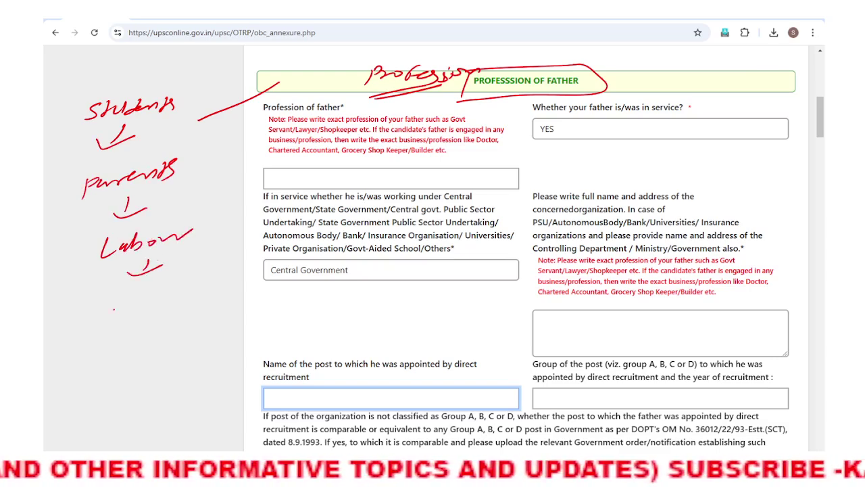
Draw a box below "Labour" in the margin, handwrite a word inside it, and add emphasis strokes beside it
{"action": "left_click_drag", "start_coordinate": [71, 305], "coordinate": [180, 312]}
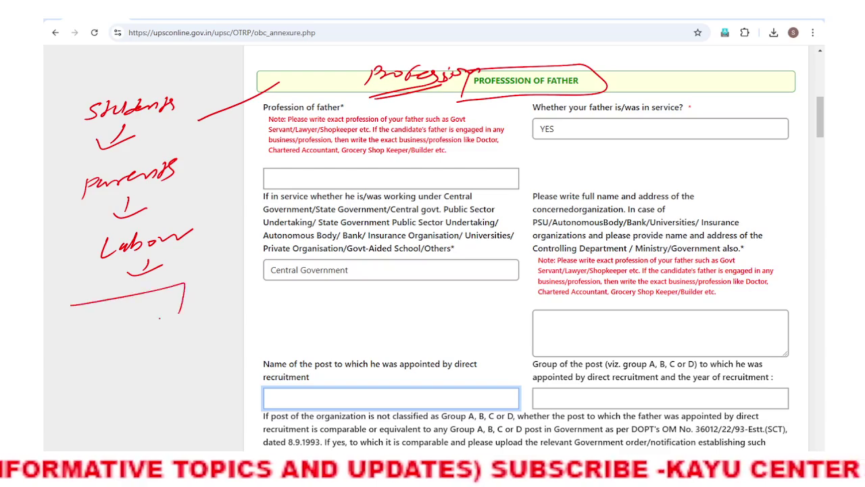
{"action": "left_click_drag", "start_coordinate": [64, 310], "coordinate": [176, 317]}
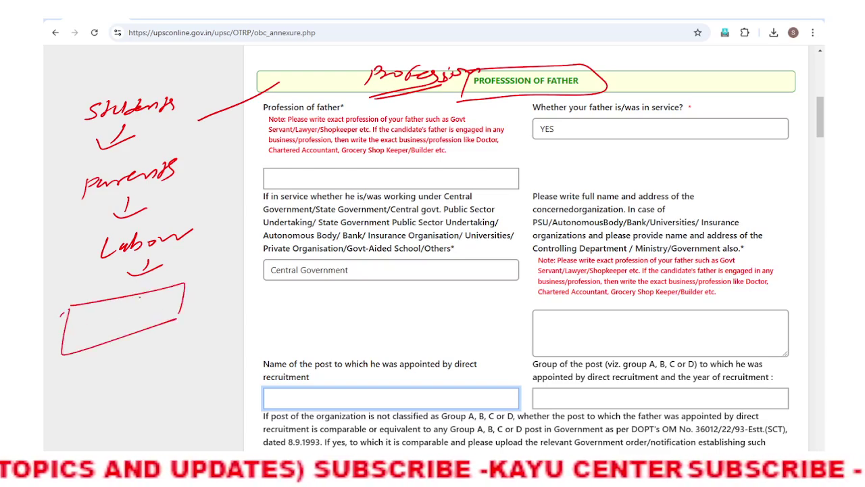
{"action": "mouse_move", "coordinate": [94, 311]}
{"action": "left_mouse_down"}
{"action": "mouse_move", "coordinate": [96, 330]}
{"action": "mouse_move", "coordinate": [132, 315]}
{"action": "left_mouse_up"}
{"action": "left_click_drag", "start_coordinate": [145, 304], "coordinate": [133, 323]}
{"action": "left_click_drag", "start_coordinate": [150, 312], "coordinate": [162, 304]}
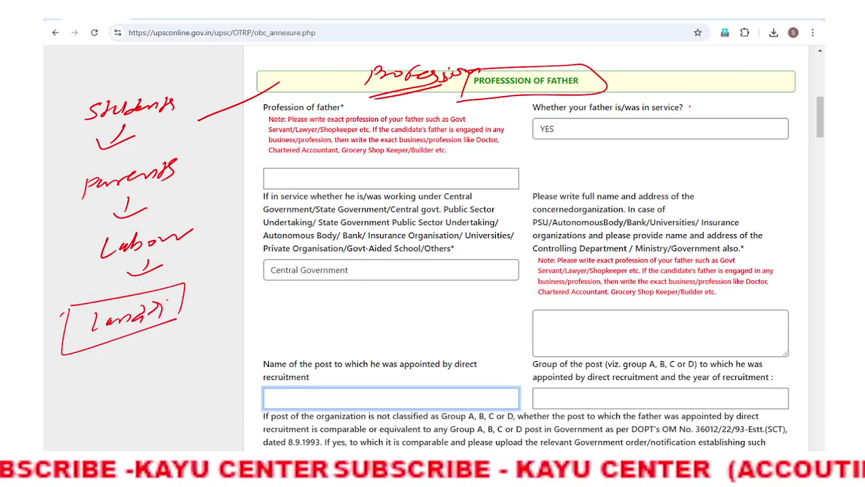
{"action": "left_click_drag", "start_coordinate": [184, 302], "coordinate": [213, 293]}
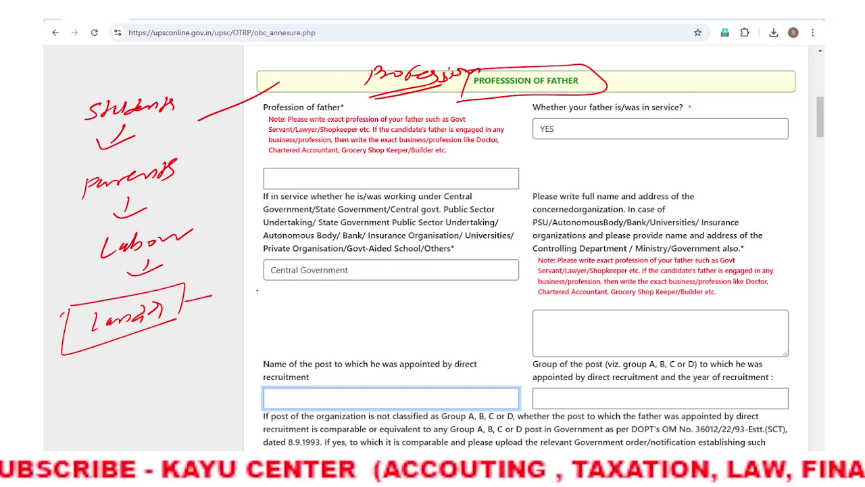
{"action": "left_click_drag", "start_coordinate": [169, 343], "coordinate": [208, 326]}
{"action": "left_click_drag", "start_coordinate": [171, 350], "coordinate": [220, 332]}
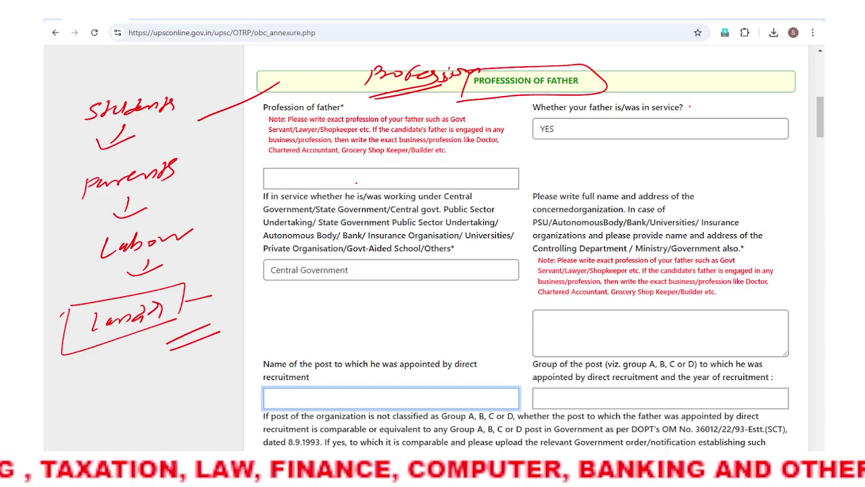
Handwrite an underlined "Govt → Professional" below the father's in-service answer and mark the red Profession of father note with two strokes
{"action": "mouse_move", "coordinate": [555, 146]}
{"action": "left_mouse_down"}
{"action": "mouse_move", "coordinate": [564, 162]}
{"action": "mouse_move", "coordinate": [729, 169]}
{"action": "left_mouse_up"}
{"action": "left_click_drag", "start_coordinate": [580, 181], "coordinate": [762, 165]}
{"action": "left_click_drag", "start_coordinate": [768, 161], "coordinate": [796, 152]}
{"action": "left_click_drag", "start_coordinate": [779, 162], "coordinate": [785, 169]}
{"action": "left_click_drag", "start_coordinate": [716, 176], "coordinate": [789, 172]}
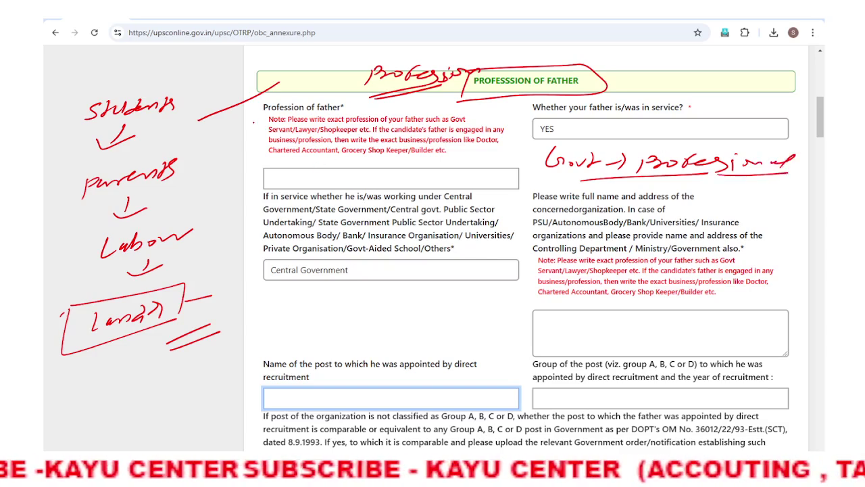
{"action": "left_click_drag", "start_coordinate": [252, 123], "coordinate": [269, 118]}
{"action": "left_click_drag", "start_coordinate": [249, 129], "coordinate": [265, 124]}
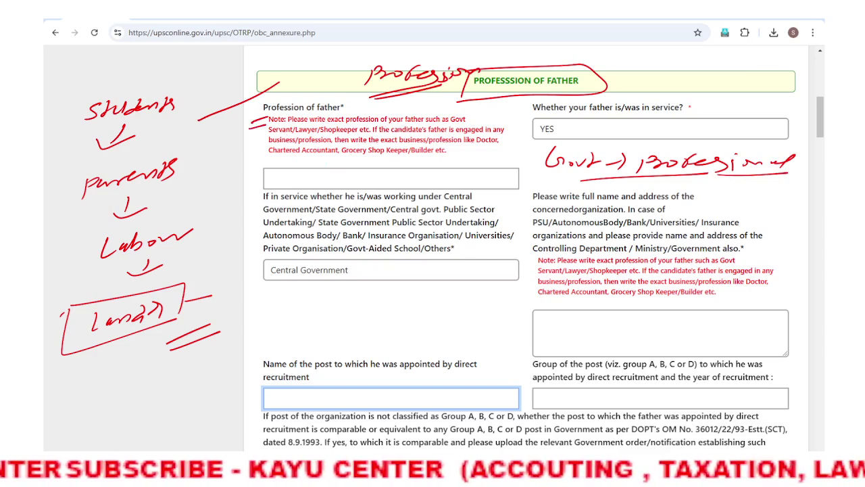
Underline "Govt Servant", "Lawyer", "Shopkeeper", "business", "profession" and "Doctor" in the red note about the father's profession
{"action": "left_click_drag", "start_coordinate": [449, 123], "coordinate": [475, 123]}
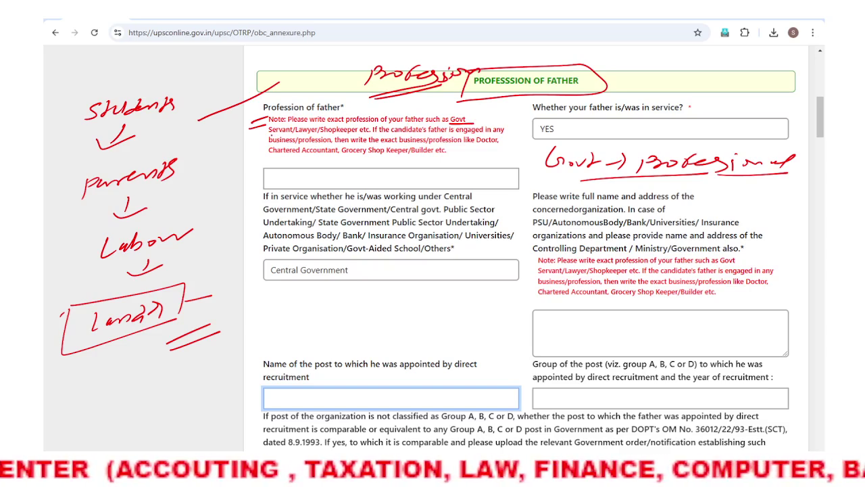
{"action": "left_click_drag", "start_coordinate": [269, 135], "coordinate": [341, 134]}
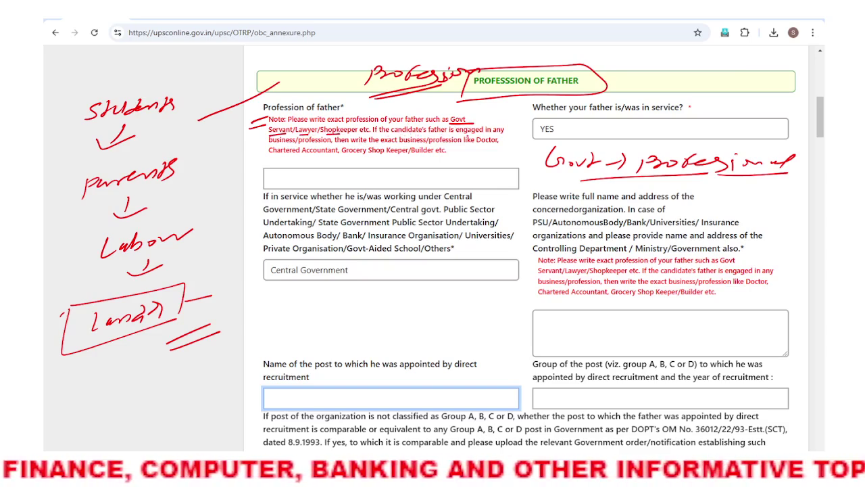
{"action": "left_click_drag", "start_coordinate": [269, 144], "coordinate": [284, 142]}
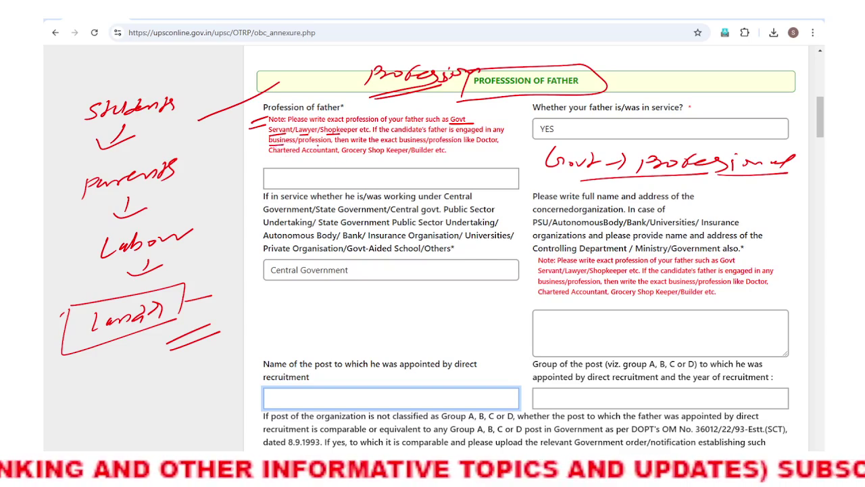
{"action": "left_click_drag", "start_coordinate": [304, 144], "coordinate": [332, 144]}
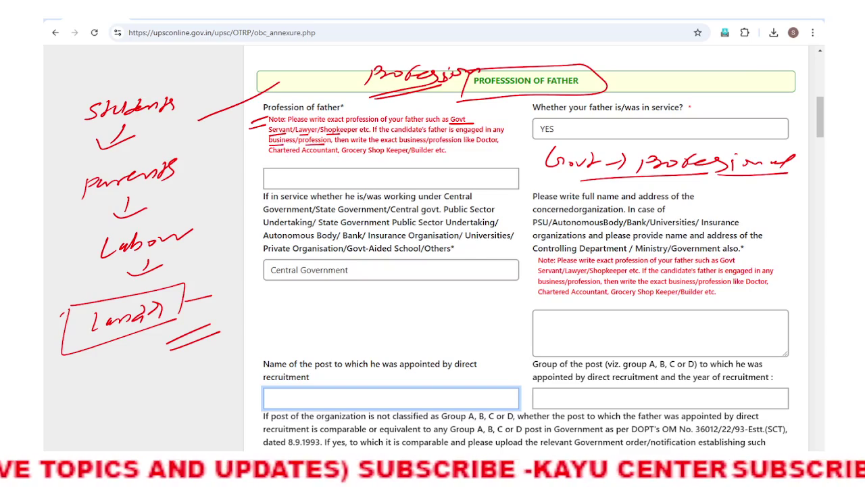
{"action": "left_click_drag", "start_coordinate": [472, 146], "coordinate": [511, 144]}
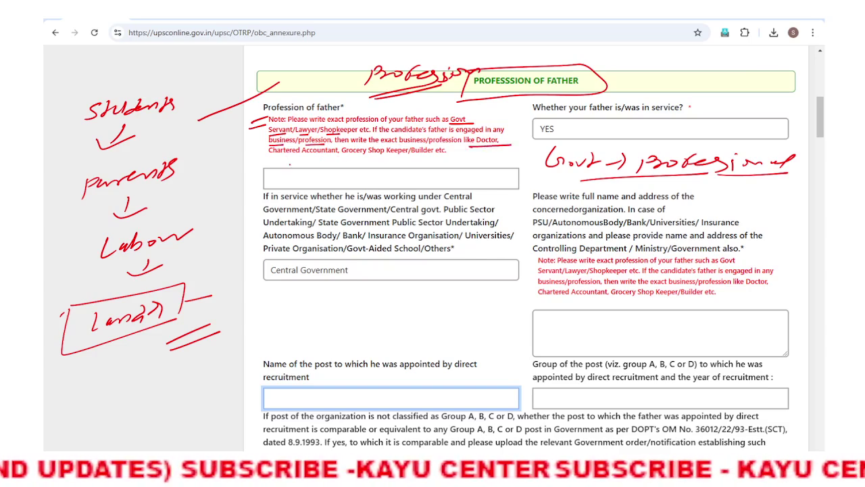
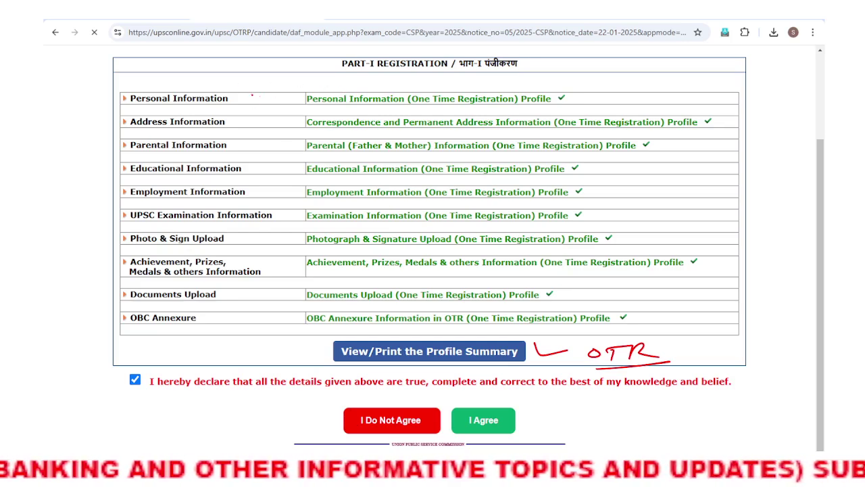
Draw ticks beside the Part-I registration entries, from Personal Information down to Photo & Sign Upload
{"action": "left_click_drag", "start_coordinate": [251, 95], "coordinate": [307, 89]}
{"action": "left_click_drag", "start_coordinate": [257, 125], "coordinate": [318, 115]}
{"action": "left_click_drag", "start_coordinate": [255, 166], "coordinate": [311, 153]}
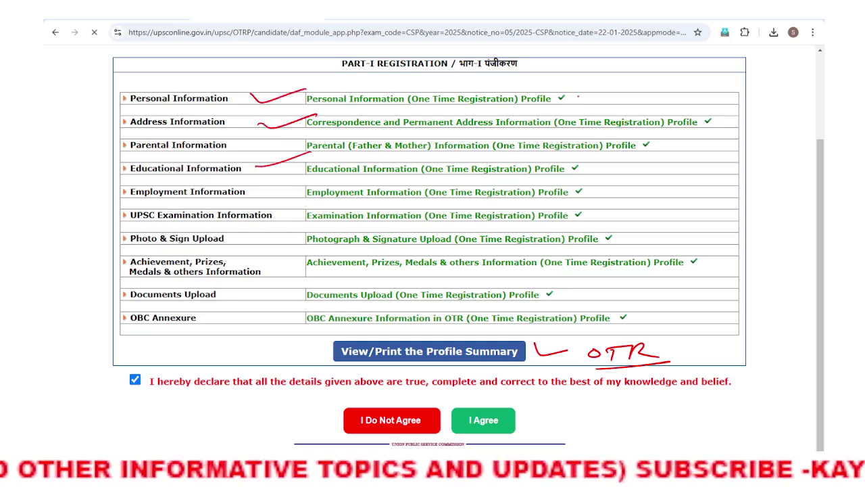
{"action": "left_click_drag", "start_coordinate": [578, 97], "coordinate": [627, 90]}
{"action": "left_click_drag", "start_coordinate": [716, 124], "coordinate": [754, 119]}
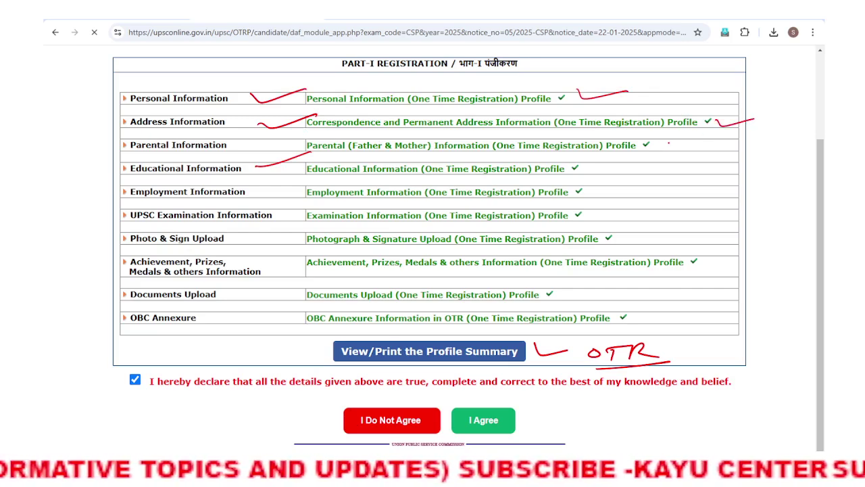
{"action": "left_click_drag", "start_coordinate": [669, 145], "coordinate": [712, 138]}
{"action": "left_click_drag", "start_coordinate": [591, 169], "coordinate": [658, 162]}
{"action": "left_click_drag", "start_coordinate": [581, 200], "coordinate": [640, 191]}
{"action": "left_click_drag", "start_coordinate": [608, 247], "coordinate": [683, 237]}
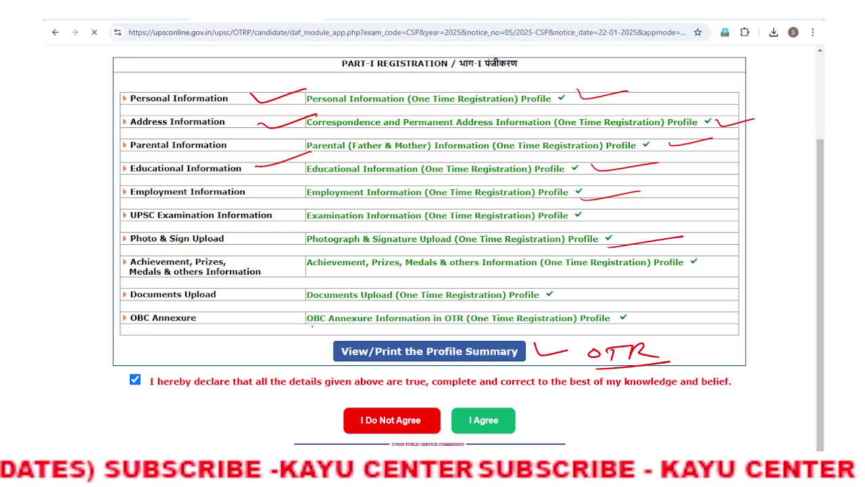
Circle "OBC" and underline "Information in OTR" in the OBC Annexure row, adding a tick beside it
{"action": "mouse_move", "coordinate": [312, 326]}
{"action": "left_mouse_down"}
{"action": "mouse_move", "coordinate": [333, 328]}
{"action": "mouse_move", "coordinate": [321, 332]}
{"action": "left_mouse_up"}
{"action": "left_click_drag", "start_coordinate": [385, 328], "coordinate": [463, 325]}
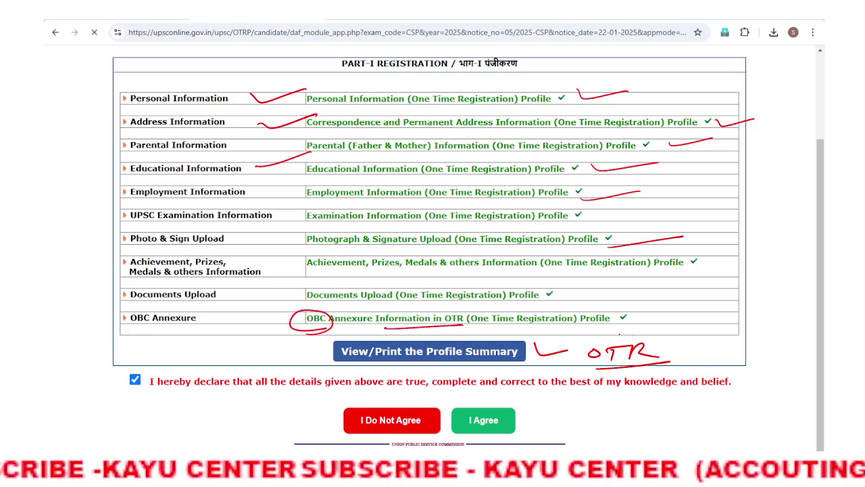
{"action": "left_click_drag", "start_coordinate": [642, 310], "coordinate": [709, 310]}
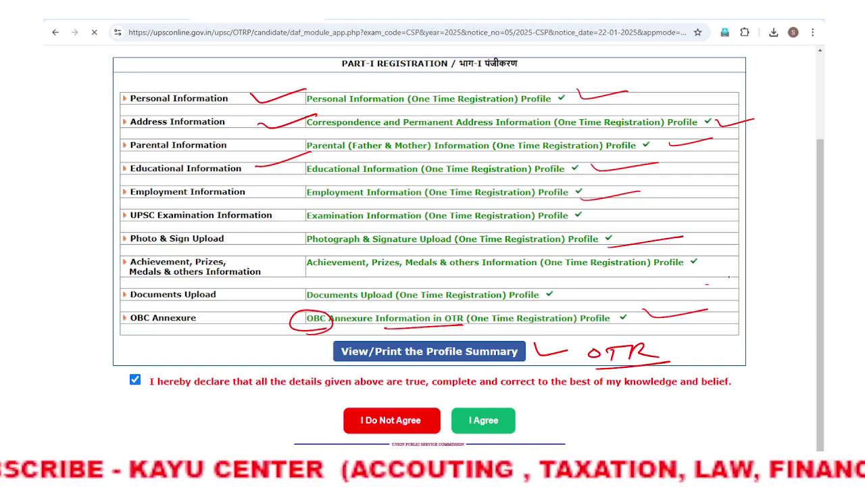
Handwrite "Pr" with an arrow and short strokes beside the registration table, plus an underlined, circled scribble below
{"action": "left_click_drag", "start_coordinate": [708, 283], "coordinate": [737, 282]}
{"action": "left_click_drag", "start_coordinate": [758, 252], "coordinate": [781, 250]}
{"action": "left_click_drag", "start_coordinate": [748, 280], "coordinate": [774, 274]}
{"action": "mouse_move", "coordinate": [736, 305]}
{"action": "left_mouse_down"}
{"action": "mouse_move", "coordinate": [762, 292]}
{"action": "mouse_move", "coordinate": [776, 299]}
{"action": "left_mouse_up"}
{"action": "left_click_drag", "start_coordinate": [756, 346], "coordinate": [817, 351]}
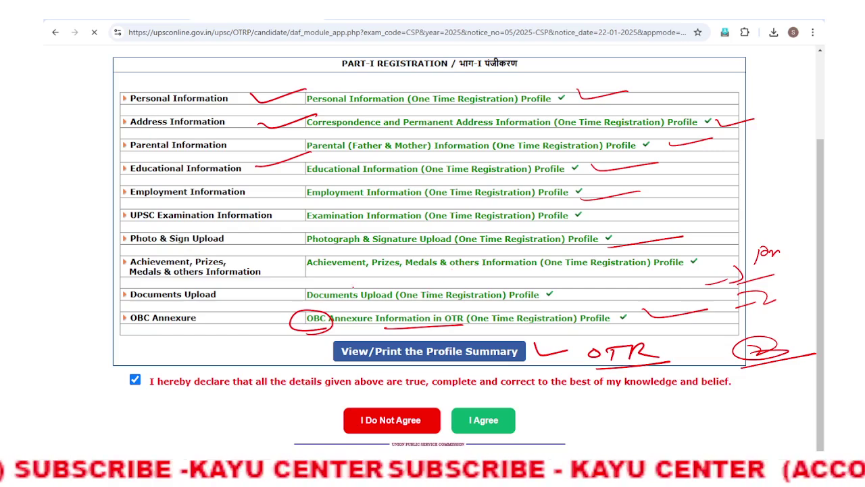
Handwrite an underlined "OBC" in the blank margin with a tick-like arrow leading down to a circled "NCL"
{"action": "left_click_drag", "start_coordinate": [43, 206], "coordinate": [58, 211]}
{"action": "left_click_drag", "start_coordinate": [82, 196], "coordinate": [71, 207]}
{"action": "mouse_move", "coordinate": [35, 230]}
{"action": "left_mouse_down"}
{"action": "mouse_move", "coordinate": [91, 211]}
{"action": "mouse_move", "coordinate": [62, 238]}
{"action": "mouse_move", "coordinate": [83, 231]}
{"action": "left_mouse_up"}
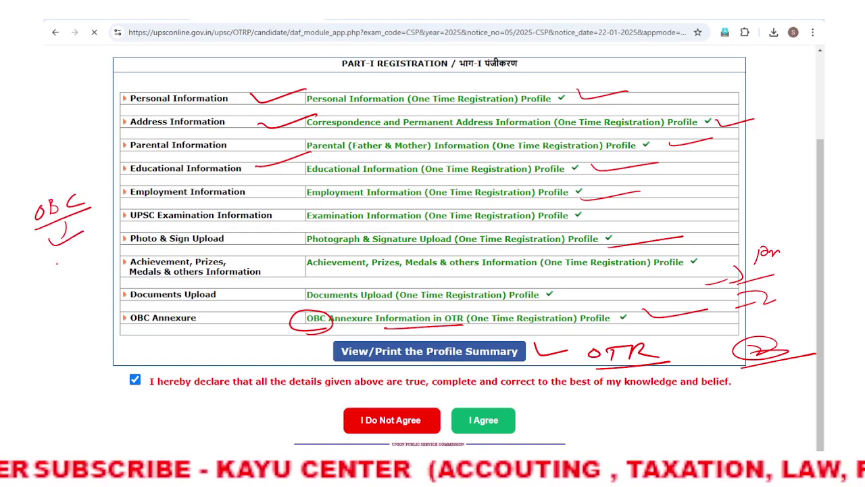
{"action": "mouse_move", "coordinate": [57, 265]}
{"action": "left_mouse_down"}
{"action": "mouse_move", "coordinate": [52, 276]}
{"action": "mouse_move", "coordinate": [74, 261]}
{"action": "left_mouse_up"}
{"action": "mouse_move", "coordinate": [78, 267]}
{"action": "left_mouse_down"}
{"action": "mouse_move", "coordinate": [88, 255]}
{"action": "mouse_move", "coordinate": [87, 266]}
{"action": "left_mouse_up"}
{"action": "left_click_drag", "start_coordinate": [99, 253], "coordinate": [114, 260]}
Underline the circled "NCL" and extend the margin notes downward with arrows to a circled figure and a circled "1993"
{"action": "mouse_move", "coordinate": [41, 298]}
{"action": "left_mouse_down"}
{"action": "mouse_move", "coordinate": [96, 240]}
{"action": "mouse_move", "coordinate": [70, 305]}
{"action": "left_mouse_up"}
{"action": "mouse_move", "coordinate": [63, 307]}
{"action": "left_mouse_down"}
{"action": "mouse_move", "coordinate": [82, 300]}
{"action": "mouse_move", "coordinate": [61, 319]}
{"action": "left_mouse_up"}
{"action": "left_click_drag", "start_coordinate": [61, 331], "coordinate": [86, 310]}
{"action": "mouse_move", "coordinate": [72, 320]}
{"action": "left_mouse_down"}
{"action": "mouse_move", "coordinate": [92, 301]}
{"action": "mouse_move", "coordinate": [61, 378]}
{"action": "left_mouse_up"}
{"action": "left_click_drag", "start_coordinate": [74, 362], "coordinate": [81, 373]}
{"action": "left_click_drag", "start_coordinate": [88, 356], "coordinate": [101, 368]}
Add an underlined wavy scribble beside "1993", with a "P" and two underlined amounts written below it
{"action": "mouse_move", "coordinate": [100, 353]}
{"action": "left_mouse_down"}
{"action": "mouse_move", "coordinate": [108, 365]}
{"action": "mouse_move", "coordinate": [48, 389]}
{"action": "mouse_move", "coordinate": [102, 350]}
{"action": "mouse_move", "coordinate": [136, 355]}
{"action": "mouse_move", "coordinate": [201, 329]}
{"action": "left_mouse_up"}
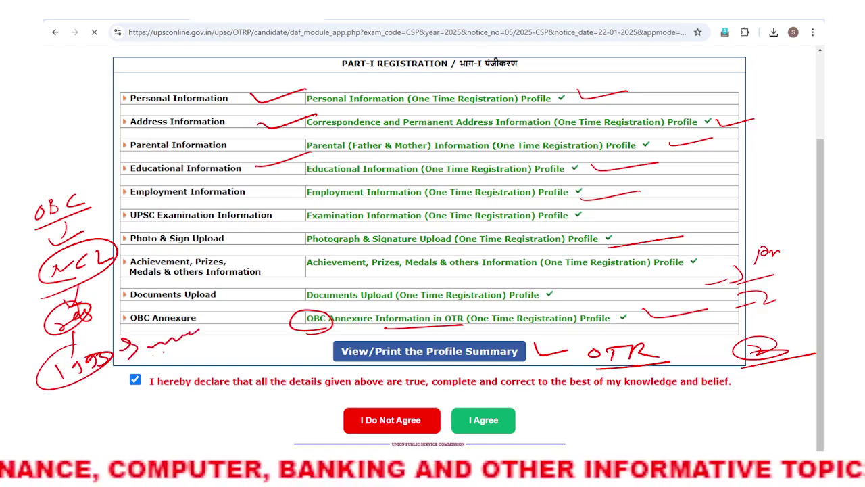
{"action": "mouse_move", "coordinate": [153, 355]}
{"action": "left_mouse_down"}
{"action": "mouse_move", "coordinate": [207, 338]}
{"action": "mouse_move", "coordinate": [215, 322]}
{"action": "left_mouse_up"}
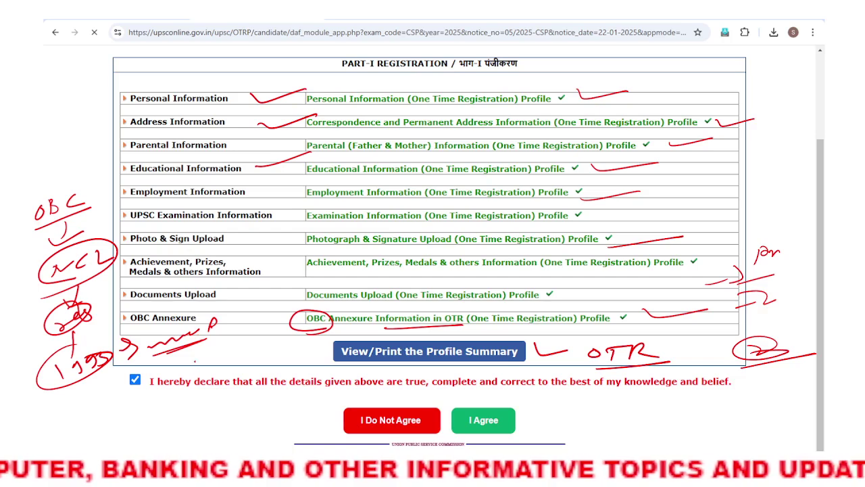
{"action": "mouse_move", "coordinate": [196, 359]}
{"action": "left_mouse_down"}
{"action": "mouse_move", "coordinate": [200, 369]}
{"action": "mouse_move", "coordinate": [261, 337]}
{"action": "left_mouse_up"}
{"action": "left_click_drag", "start_coordinate": [192, 383], "coordinate": [254, 358]}
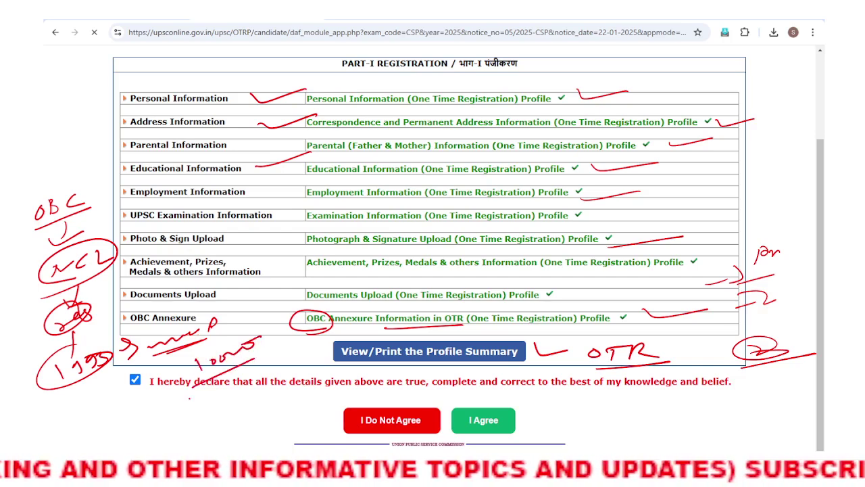
{"action": "left_click_drag", "start_coordinate": [173, 409], "coordinate": [234, 392]}
{"action": "mouse_move", "coordinate": [181, 422]}
{"action": "left_mouse_down"}
{"action": "mouse_move", "coordinate": [271, 374]}
{"action": "mouse_move", "coordinate": [287, 376]}
{"action": "left_mouse_up"}
Handwrite a circled word over the declaration text beside the circled figures and underline it with emphasis strokes
{"action": "mouse_move", "coordinate": [271, 421]}
{"action": "left_mouse_down"}
{"action": "mouse_move", "coordinate": [284, 405]}
{"action": "mouse_move", "coordinate": [249, 425]}
{"action": "mouse_move", "coordinate": [361, 389]}
{"action": "left_mouse_up"}
{"action": "left_click_drag", "start_coordinate": [338, 395], "coordinate": [381, 377]}
{"action": "left_click_drag", "start_coordinate": [264, 412], "coordinate": [340, 379]}
{"action": "mouse_move", "coordinate": [300, 409]}
{"action": "left_mouse_down"}
{"action": "mouse_move", "coordinate": [385, 380]}
{"action": "mouse_move", "coordinate": [363, 378]}
{"action": "left_mouse_up"}
{"action": "left_click_drag", "start_coordinate": [283, 430], "coordinate": [345, 417]}
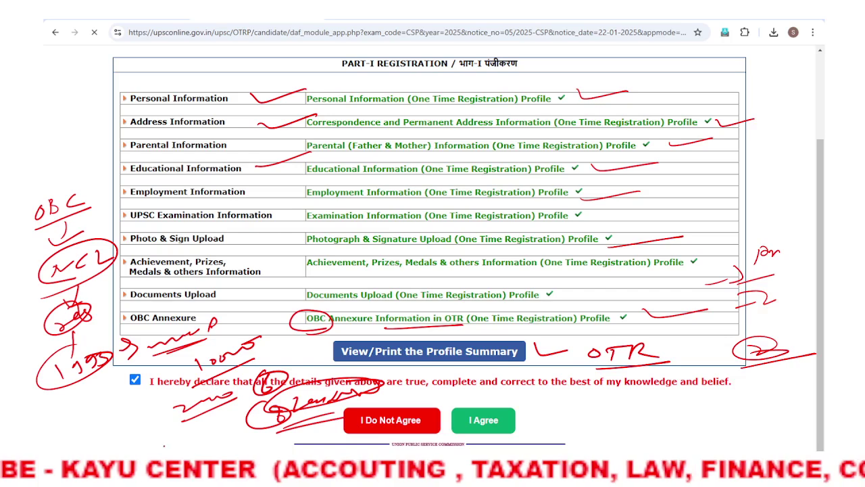
Erase all ink on the slide and underline "View/Print" on the profile summary button with two strokes
{"action": "left_click", "coordinate": [41, 466]}
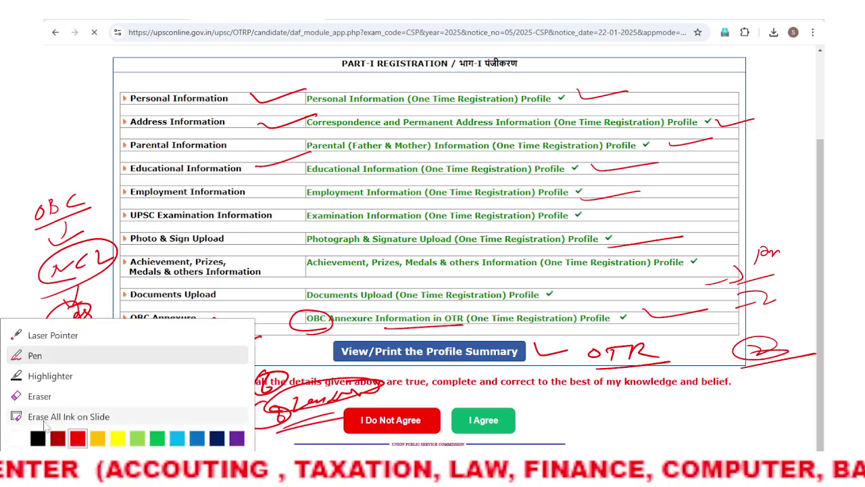
{"action": "left_click", "coordinate": [45, 415]}
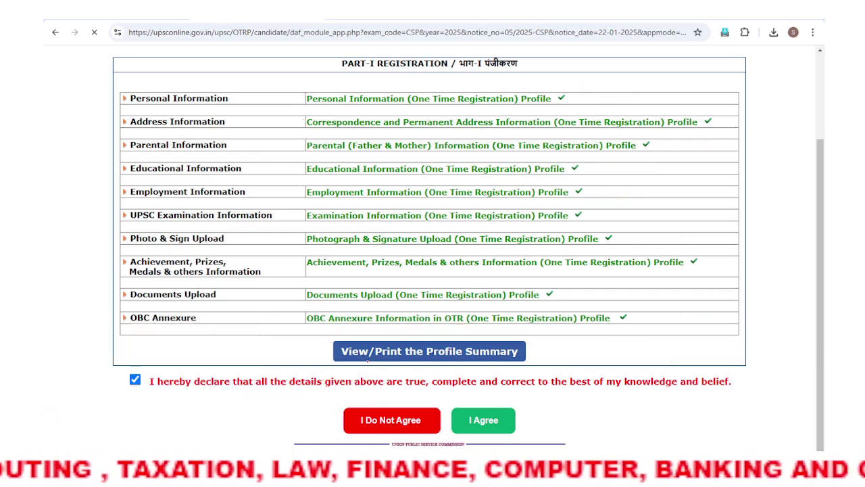
{"action": "mouse_move", "coordinate": [370, 358]}
{"action": "left_mouse_down"}
{"action": "mouse_move", "coordinate": [365, 370]}
{"action": "mouse_move", "coordinate": [397, 360]}
{"action": "left_mouse_up"}
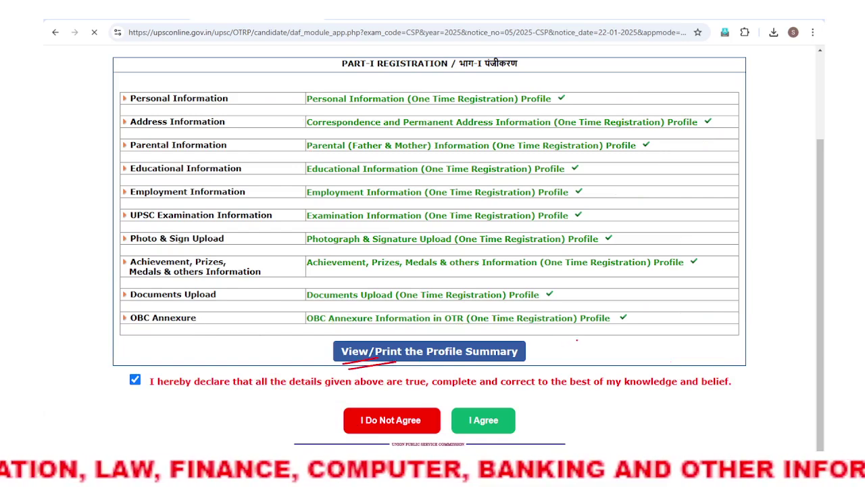
Handwrite "16-17" beside the profile summary button and circle it
{"action": "mouse_move", "coordinate": [576, 340]}
{"action": "left_mouse_down"}
{"action": "mouse_move", "coordinate": [578, 354]}
{"action": "mouse_move", "coordinate": [585, 350]}
{"action": "left_mouse_up"}
{"action": "left_click_drag", "start_coordinate": [595, 348], "coordinate": [618, 351]}
{"action": "left_click_drag", "start_coordinate": [621, 342], "coordinate": [647, 346]}
{"action": "left_click_drag", "start_coordinate": [555, 346], "coordinate": [623, 332]}
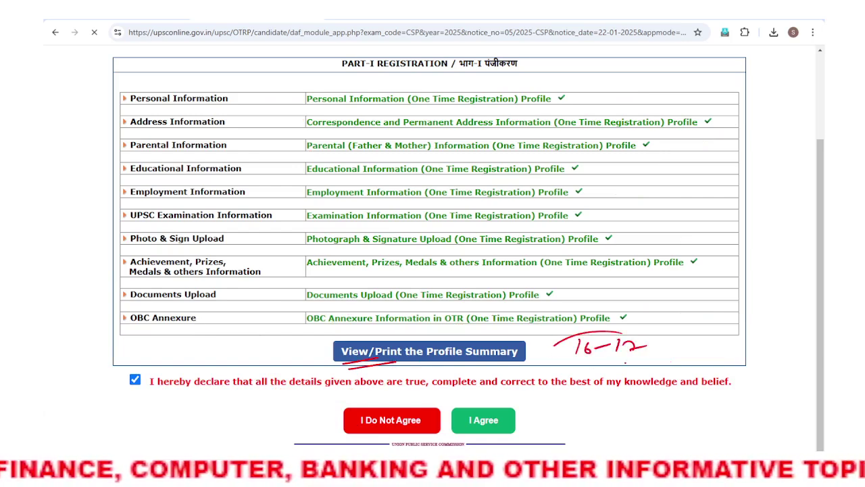
{"action": "left_click_drag", "start_coordinate": [625, 363], "coordinate": [611, 336]}
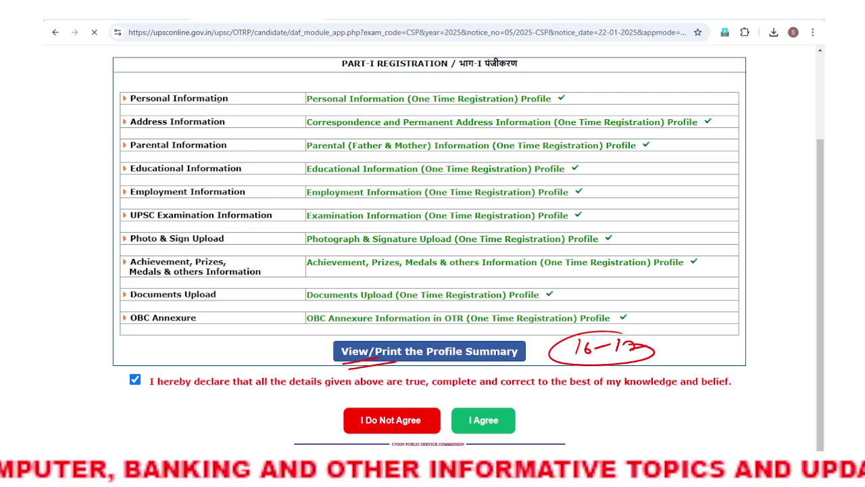
Tick every registration section name from Personal Information to Documents Upload, and mark OBC Annexure with a looped stroke
{"action": "left_click_drag", "start_coordinate": [216, 103], "coordinate": [260, 95]}
{"action": "left_click_drag", "start_coordinate": [230, 119], "coordinate": [252, 113]}
{"action": "left_click_drag", "start_coordinate": [225, 140], "coordinate": [261, 133]}
{"action": "left_click_drag", "start_coordinate": [230, 167], "coordinate": [259, 161]}
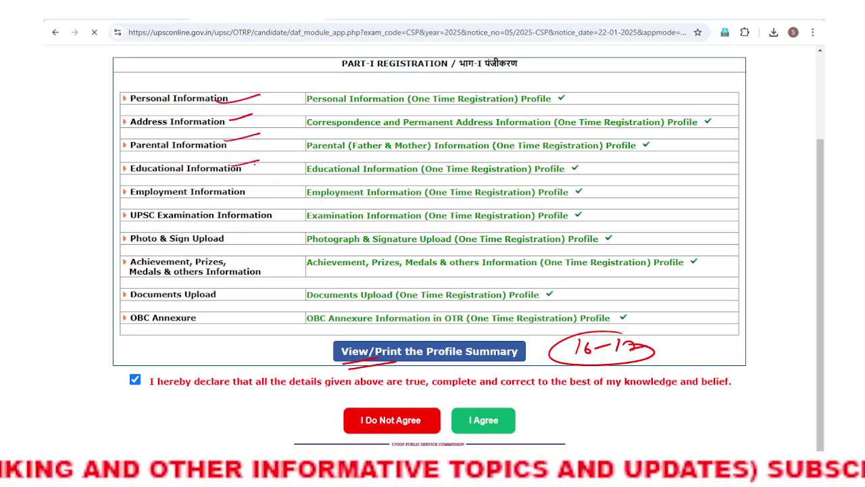
{"action": "left_click_drag", "start_coordinate": [244, 194], "coordinate": [292, 184]}
{"action": "left_click_drag", "start_coordinate": [234, 220], "coordinate": [290, 210]}
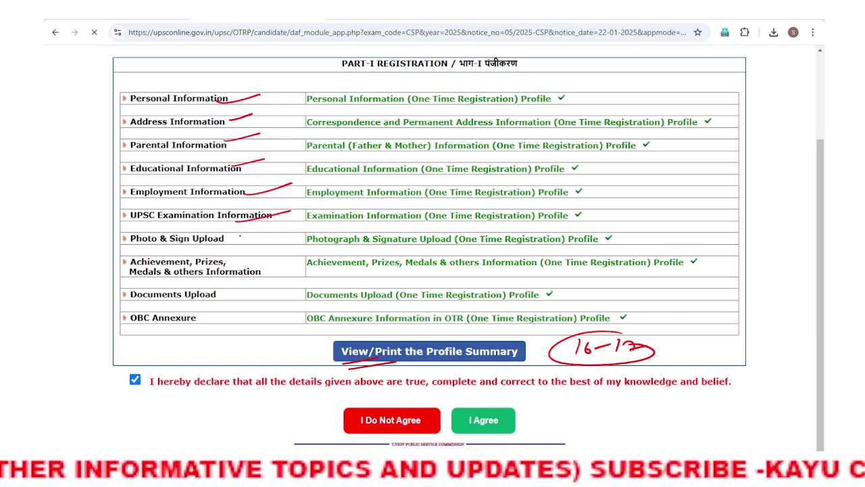
{"action": "left_click_drag", "start_coordinate": [234, 241], "coordinate": [292, 229]}
{"action": "left_click_drag", "start_coordinate": [236, 271], "coordinate": [285, 259]}
{"action": "left_click_drag", "start_coordinate": [224, 299], "coordinate": [265, 290]}
{"action": "left_click_drag", "start_coordinate": [217, 329], "coordinate": [274, 326]}
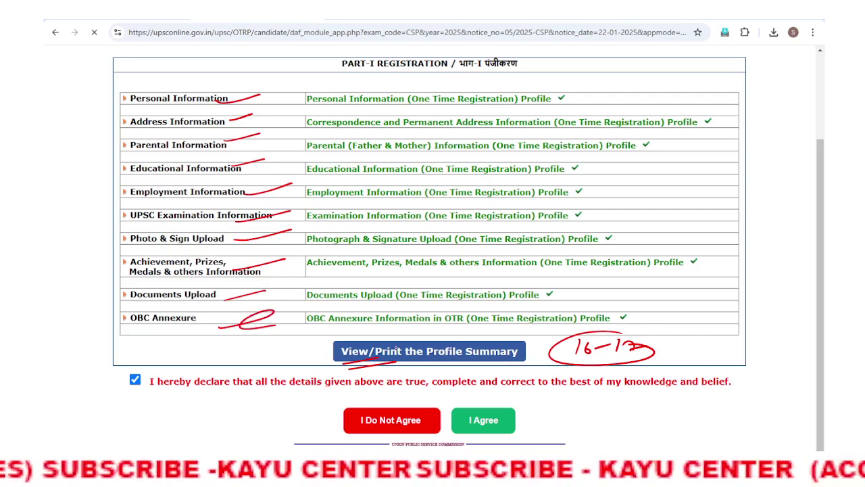
Circle "View/Print" with an arrow, underline "16-17", and handwrite a circled "10-15" leading down to a boxed tick
{"action": "mouse_move", "coordinate": [414, 345]}
{"action": "left_mouse_down"}
{"action": "mouse_move", "coordinate": [324, 363]}
{"action": "mouse_move", "coordinate": [473, 365]}
{"action": "mouse_move", "coordinate": [461, 376]}
{"action": "left_mouse_up"}
{"action": "mouse_move", "coordinate": [518, 370]}
{"action": "left_mouse_down"}
{"action": "mouse_move", "coordinate": [686, 361]}
{"action": "mouse_move", "coordinate": [787, 341]}
{"action": "mouse_move", "coordinate": [746, 350]}
{"action": "mouse_move", "coordinate": [751, 381]}
{"action": "mouse_move", "coordinate": [773, 378]}
{"action": "left_mouse_up"}
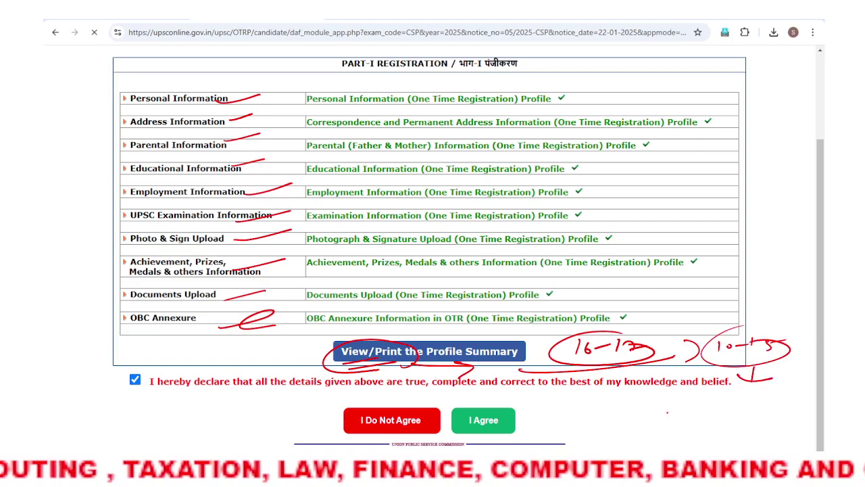
{"action": "mouse_move", "coordinate": [654, 406]}
{"action": "left_mouse_down"}
{"action": "mouse_move", "coordinate": [735, 403]}
{"action": "mouse_move", "coordinate": [648, 432]}
{"action": "left_mouse_up"}
{"action": "mouse_move", "coordinate": [735, 406]}
{"action": "left_mouse_down"}
{"action": "mouse_move", "coordinate": [681, 429]}
{"action": "mouse_move", "coordinate": [707, 418]}
{"action": "left_mouse_up"}
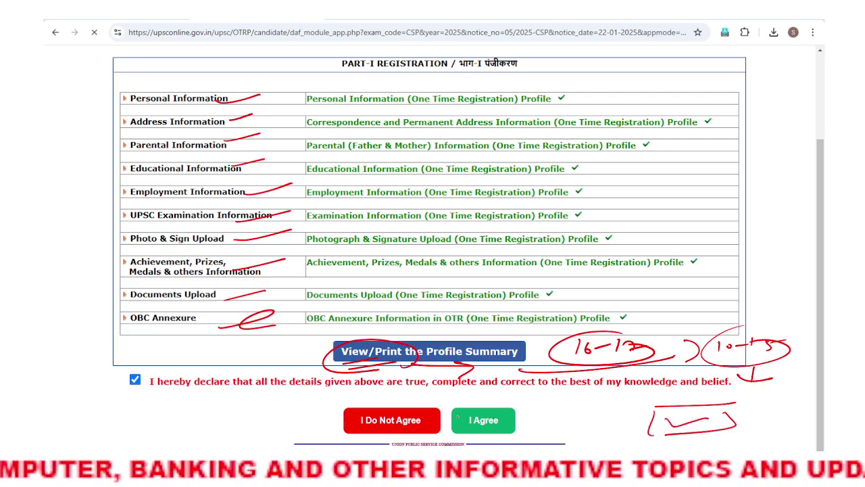
Circle the I Agree option, add a stroke leading to the boxed tick, and mark above I Do Not Agree
{"action": "left_click_drag", "start_coordinate": [483, 403], "coordinate": [497, 406]}
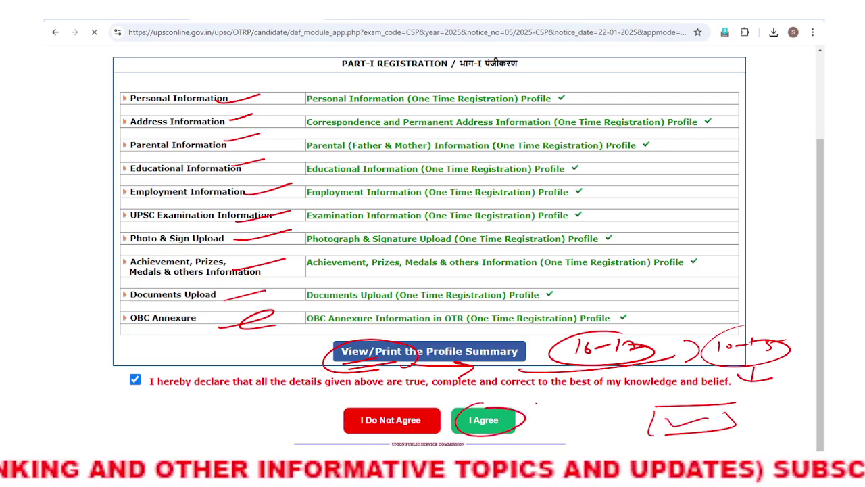
{"action": "left_click_drag", "start_coordinate": [597, 410], "coordinate": [654, 408]}
{"action": "left_click_drag", "start_coordinate": [343, 407], "coordinate": [419, 399]}
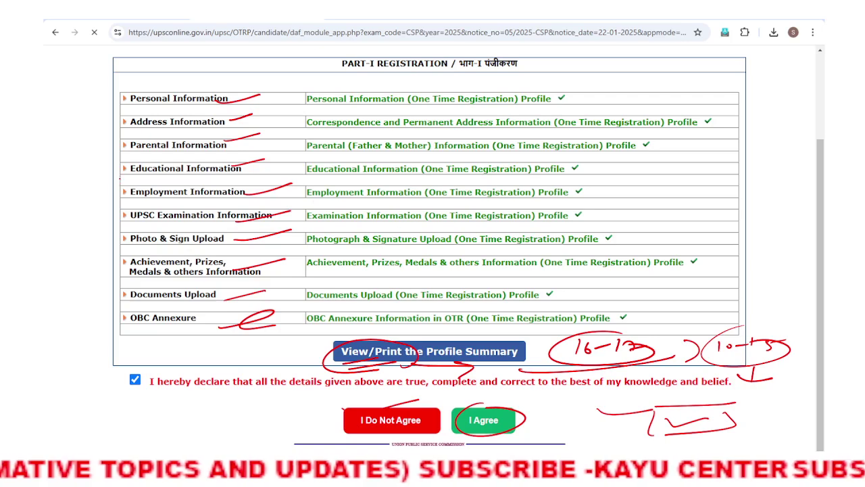
Draw a curly brace spanning the registration section names with a tick beside it, and add a stroke at I Agree
{"action": "mouse_move", "coordinate": [123, 117]}
{"action": "left_mouse_down"}
{"action": "mouse_move", "coordinate": [102, 207]}
{"action": "mouse_move", "coordinate": [195, 323]}
{"action": "left_mouse_up"}
{"action": "left_click_drag", "start_coordinate": [62, 230], "coordinate": [103, 227]}
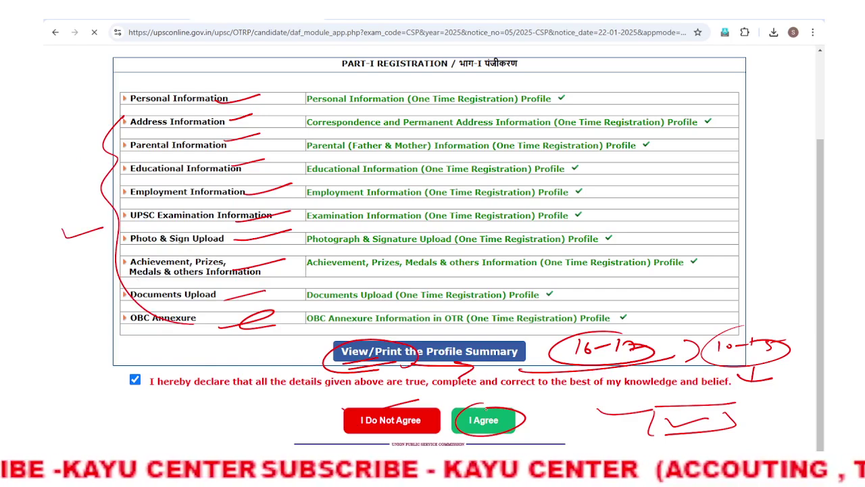
{"action": "left_click_drag", "start_coordinate": [486, 408], "coordinate": [560, 392]}
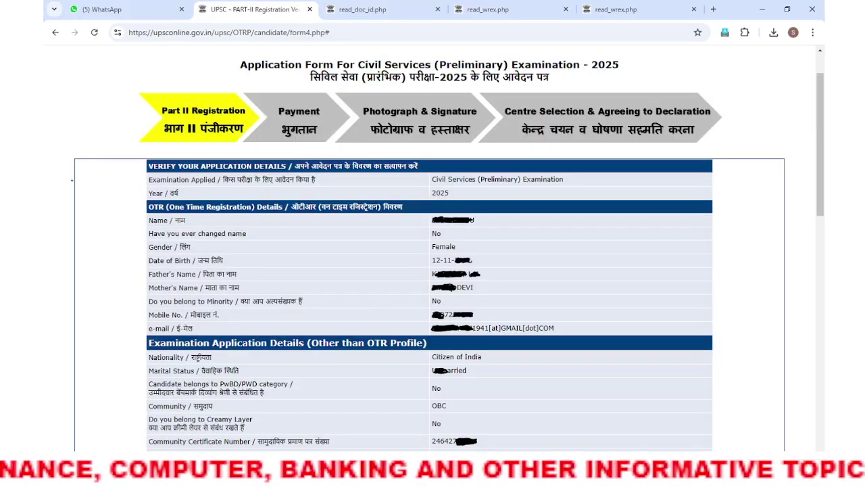
Handwrite "75%" and "80%" beside the Part II Registration stage, circle both, and add an underlined mark below
{"action": "mouse_move", "coordinate": [39, 126]}
{"action": "left_mouse_down"}
{"action": "mouse_move", "coordinate": [63, 135]}
{"action": "mouse_move", "coordinate": [80, 119]}
{"action": "mouse_move", "coordinate": [90, 131]}
{"action": "mouse_move", "coordinate": [122, 124]}
{"action": "left_mouse_up"}
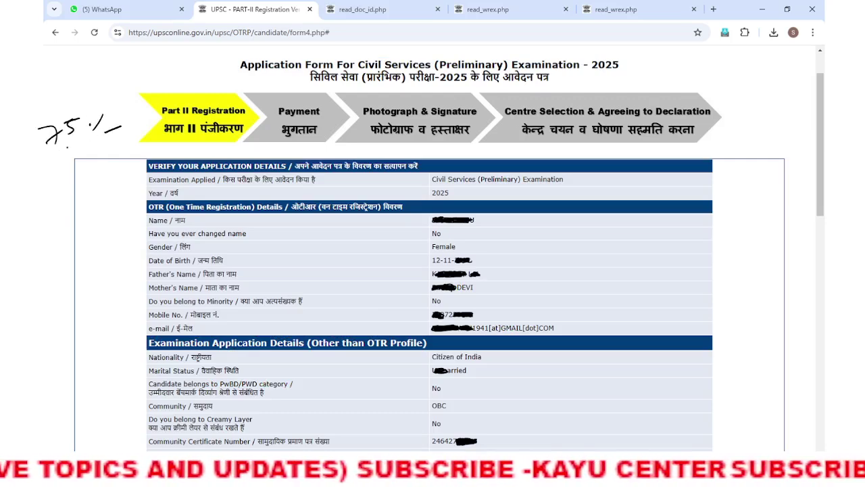
{"action": "left_click_drag", "start_coordinate": [72, 147], "coordinate": [91, 155]}
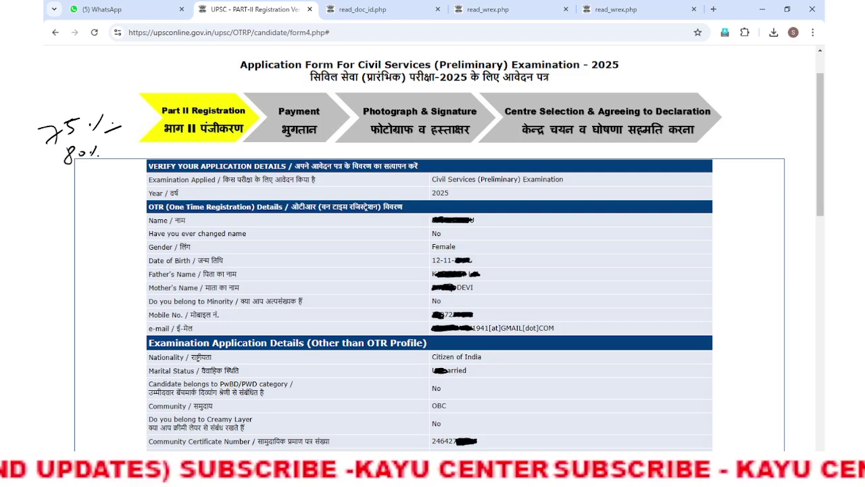
{"action": "mouse_move", "coordinate": [110, 113]}
{"action": "left_mouse_down"}
{"action": "mouse_move", "coordinate": [23, 123]}
{"action": "mouse_move", "coordinate": [114, 132]}
{"action": "left_mouse_up"}
{"action": "mouse_move", "coordinate": [54, 185]}
{"action": "left_mouse_down"}
{"action": "mouse_move", "coordinate": [48, 193]}
{"action": "mouse_move", "coordinate": [69, 202]}
{"action": "left_mouse_up"}
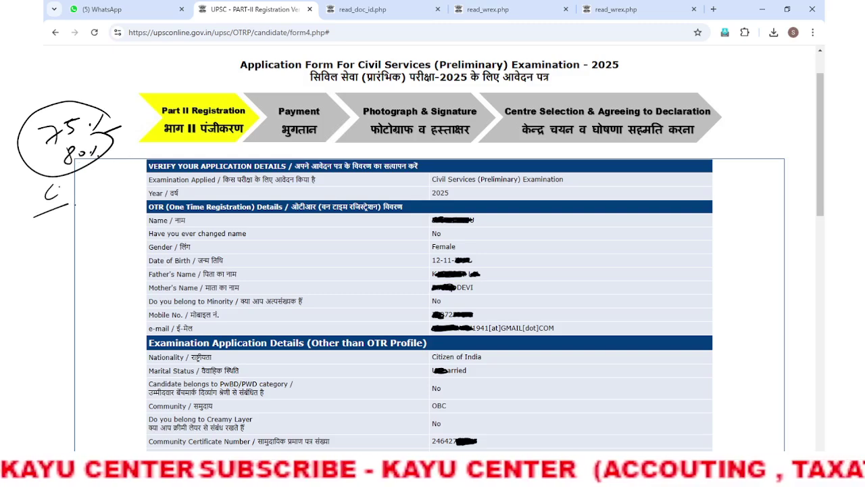
Handwrite "Fees" and an underlined "Exempt" in the blank margin beside the OTR details
{"action": "mouse_move", "coordinate": [63, 232]}
{"action": "left_mouse_down"}
{"action": "mouse_move", "coordinate": [71, 240]}
{"action": "mouse_move", "coordinate": [110, 230]}
{"action": "left_mouse_up"}
{"action": "mouse_move", "coordinate": [70, 273]}
{"action": "left_mouse_down"}
{"action": "mouse_move", "coordinate": [78, 286]}
{"action": "mouse_move", "coordinate": [102, 281]}
{"action": "mouse_move", "coordinate": [145, 253]}
{"action": "left_mouse_up"}
{"action": "left_click_drag", "start_coordinate": [69, 305], "coordinate": [152, 276]}
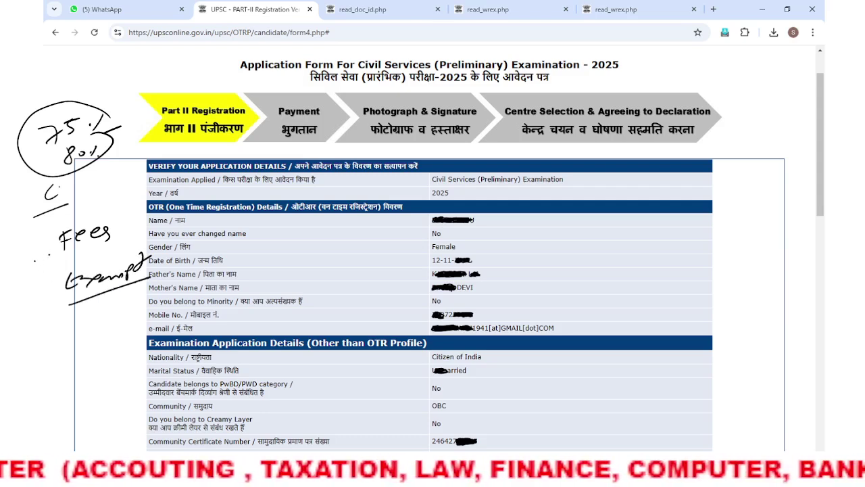
Mark plus signs beside the handwritten "Fees" and "Exempt", and underline the Part II Registration stage label twice
{"action": "left_click_drag", "start_coordinate": [35, 258], "coordinate": [48, 252]}
{"action": "left_click_drag", "start_coordinate": [43, 248], "coordinate": [51, 287]}
{"action": "left_click_drag", "start_coordinate": [47, 280], "coordinate": [45, 301]}
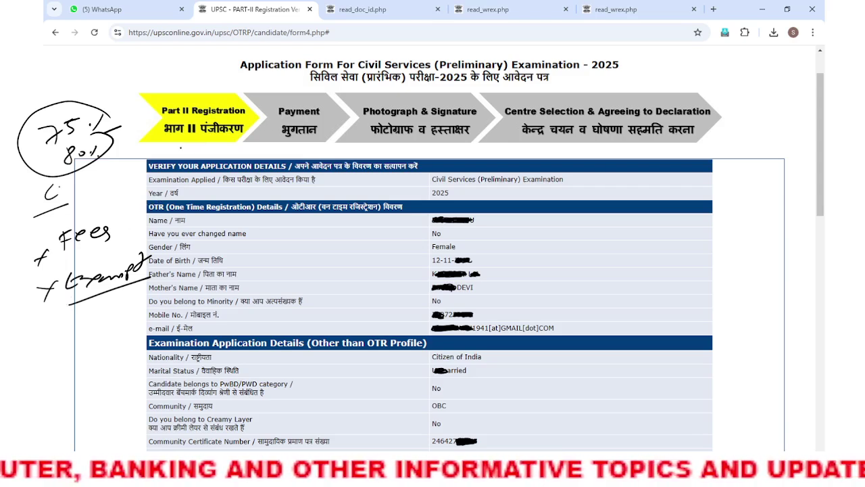
{"action": "left_click_drag", "start_coordinate": [175, 146], "coordinate": [227, 144]}
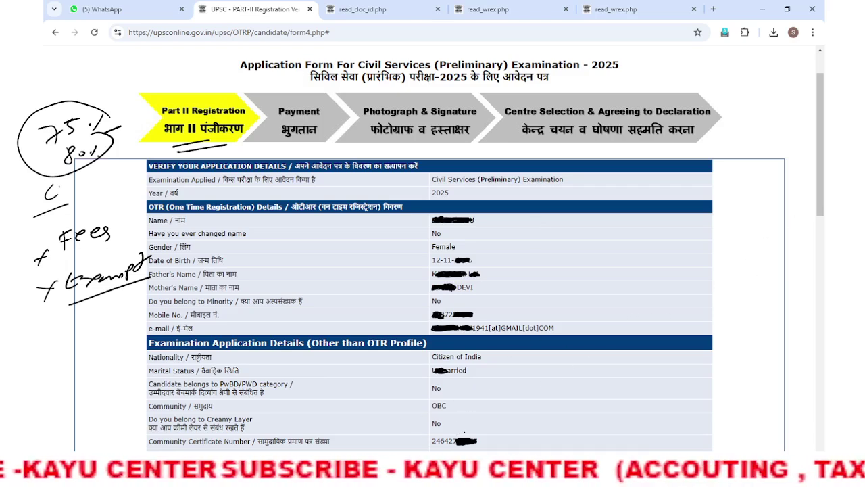
Tick both sides of the Educational Qualification row and add strokes with a star beside the Degree Subject in Graduation label
{"action": "scroll", "coordinate": [433, 270], "scroll_direction": "down", "scroll_amount": 5}
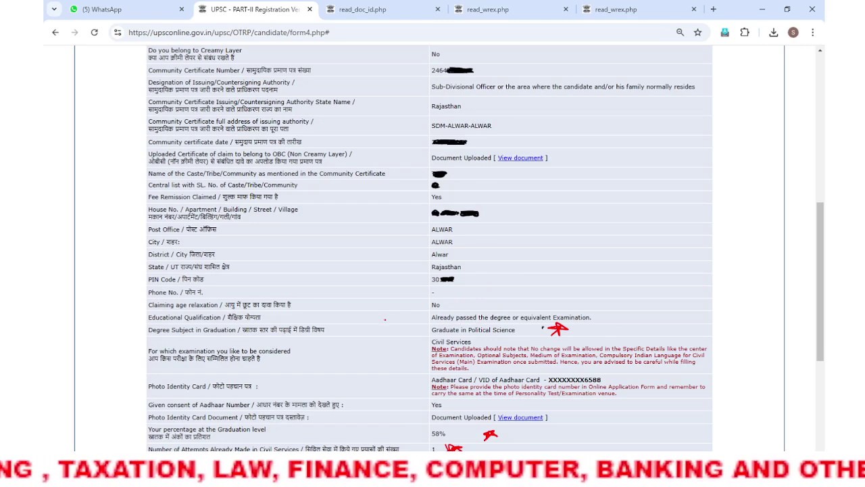
{"action": "mouse_move", "coordinate": [384, 319]}
{"action": "left_mouse_down"}
{"action": "mouse_move", "coordinate": [396, 322]}
{"action": "mouse_move", "coordinate": [369, 336]}
{"action": "left_mouse_up"}
{"action": "left_click_drag", "start_coordinate": [331, 315], "coordinate": [365, 316]}
{"action": "left_click_drag", "start_coordinate": [342, 329], "coordinate": [379, 320]}
{"action": "left_click_drag", "start_coordinate": [607, 319], "coordinate": [653, 315]}
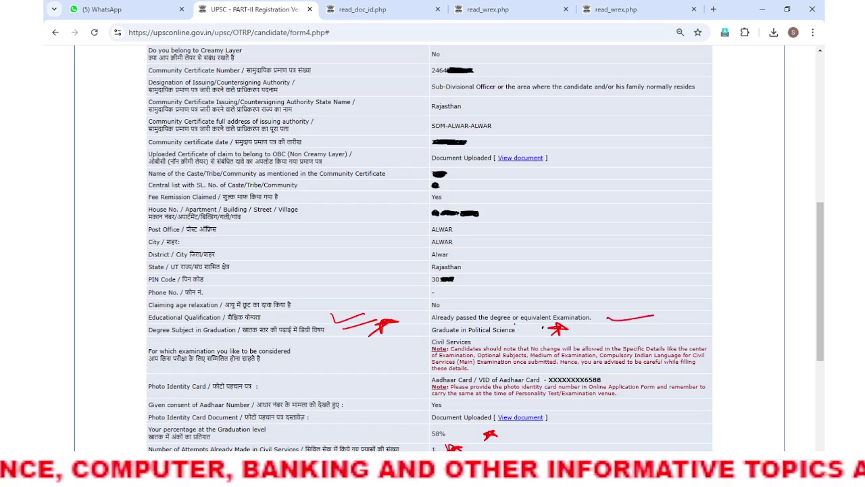
Underline "equivalent" and the Political Science subject, and draw an arrow toward the Civil Services entry
{"action": "left_click_drag", "start_coordinate": [508, 322], "coordinate": [540, 320]}
{"action": "left_click_drag", "start_coordinate": [374, 345], "coordinate": [416, 335]}
{"action": "left_click_drag", "start_coordinate": [404, 330], "coordinate": [409, 348]}
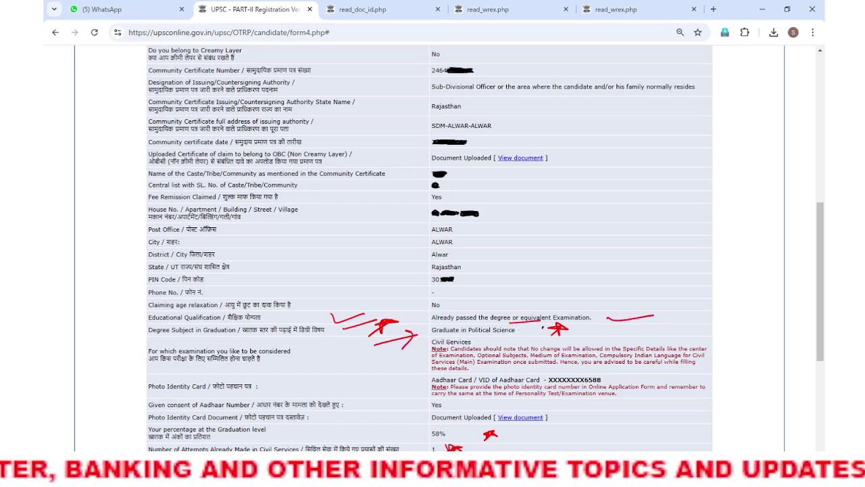
{"action": "left_click_drag", "start_coordinate": [477, 337], "coordinate": [524, 339]}
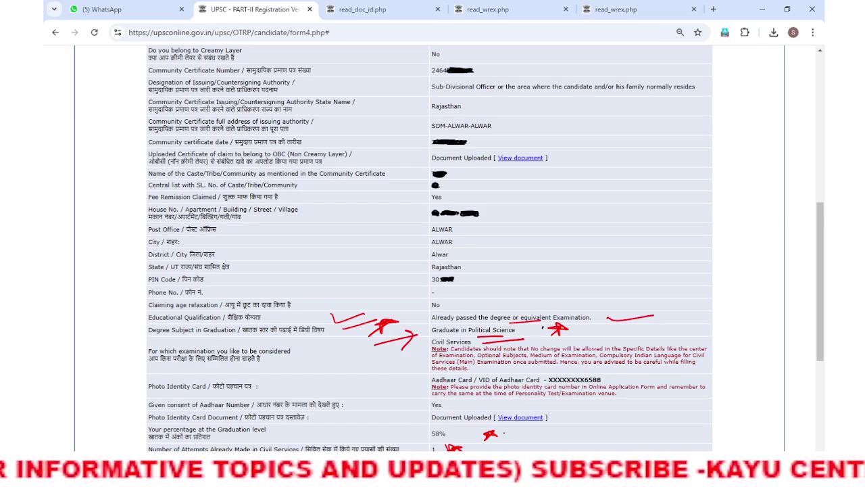
Draw an arrow to the graduation percentage, and handwrite a circled "60", an underlined "12", and "1" linked to "2" beside the attempts row
{"action": "left_click_drag", "start_coordinate": [363, 437], "coordinate": [396, 432]}
{"action": "left_click_drag", "start_coordinate": [381, 428], "coordinate": [392, 440]}
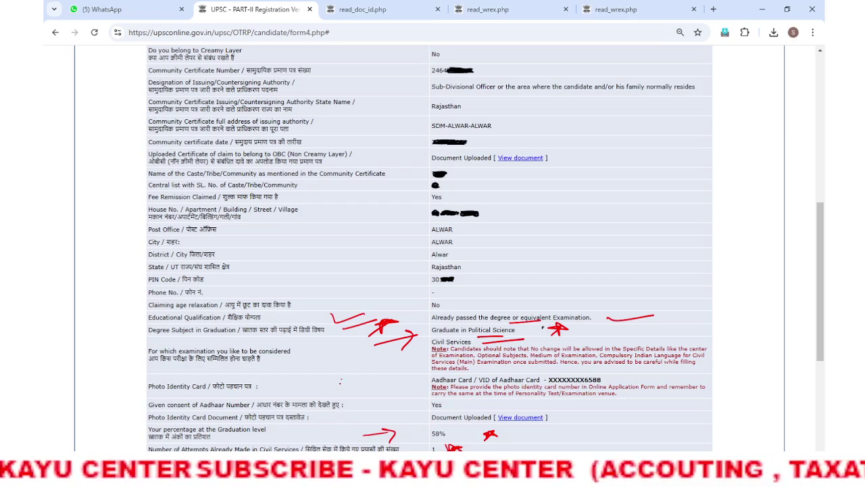
{"action": "mouse_move", "coordinate": [341, 379]}
{"action": "left_mouse_down"}
{"action": "mouse_move", "coordinate": [348, 387]}
{"action": "mouse_move", "coordinate": [355, 376]}
{"action": "left_mouse_up"}
{"action": "left_click_drag", "start_coordinate": [366, 388], "coordinate": [396, 380]}
{"action": "mouse_move", "coordinate": [339, 397]}
{"action": "left_mouse_down"}
{"action": "mouse_move", "coordinate": [350, 365]}
{"action": "mouse_move", "coordinate": [360, 392]}
{"action": "mouse_move", "coordinate": [402, 374]}
{"action": "left_mouse_up"}
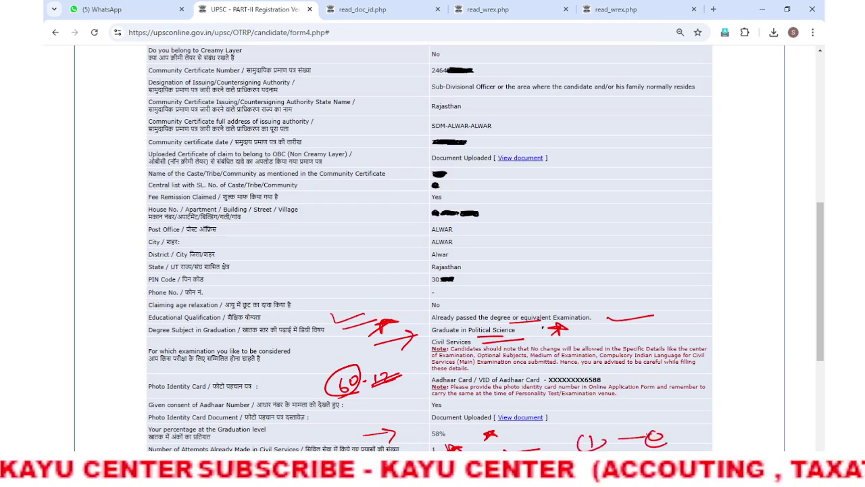
{"action": "left_click_drag", "start_coordinate": [667, 443], "coordinate": [648, 433]}
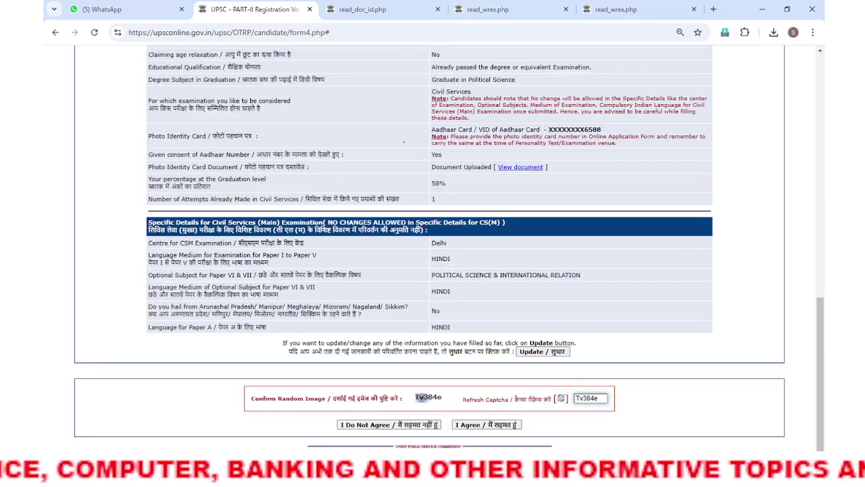
Draw a double arrow to the Claiming age relaxation answer, circle "No", and tick the Graduate in Political Science entry
{"action": "mouse_move", "coordinate": [341, 63]}
{"action": "left_mouse_down"}
{"action": "mouse_move", "coordinate": [376, 58]}
{"action": "mouse_move", "coordinate": [388, 64]}
{"action": "mouse_move", "coordinate": [385, 73]}
{"action": "left_mouse_up"}
{"action": "mouse_move", "coordinate": [419, 47]}
{"action": "left_mouse_down"}
{"action": "mouse_move", "coordinate": [448, 56]}
{"action": "mouse_move", "coordinate": [427, 49]}
{"action": "left_mouse_up"}
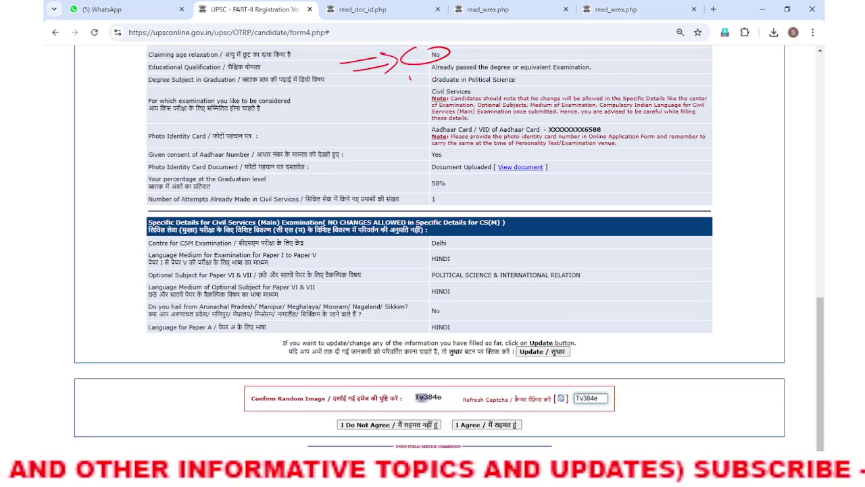
{"action": "left_click_drag", "start_coordinate": [409, 77], "coordinate": [438, 78]}
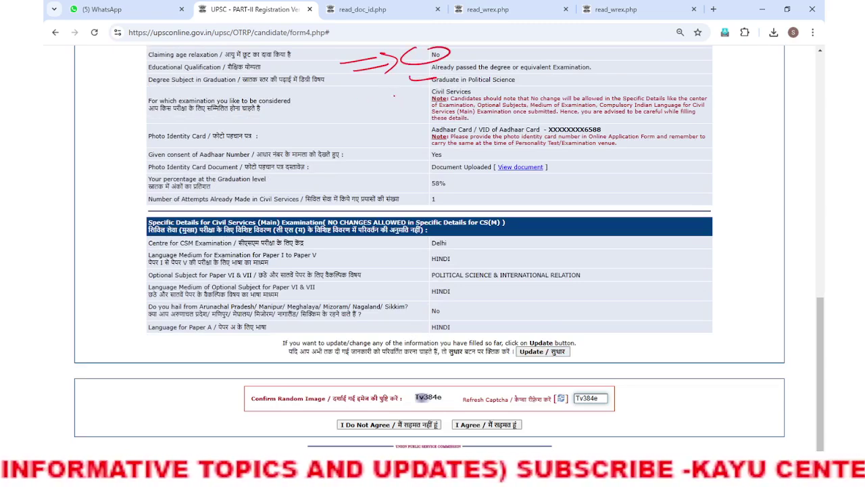
Mark the examination-to-be-considered row with a stroke, an arrow and a tick at Civil Services, and add a stroke at Photo Identity Card
{"action": "left_click_drag", "start_coordinate": [369, 103], "coordinate": [417, 93]}
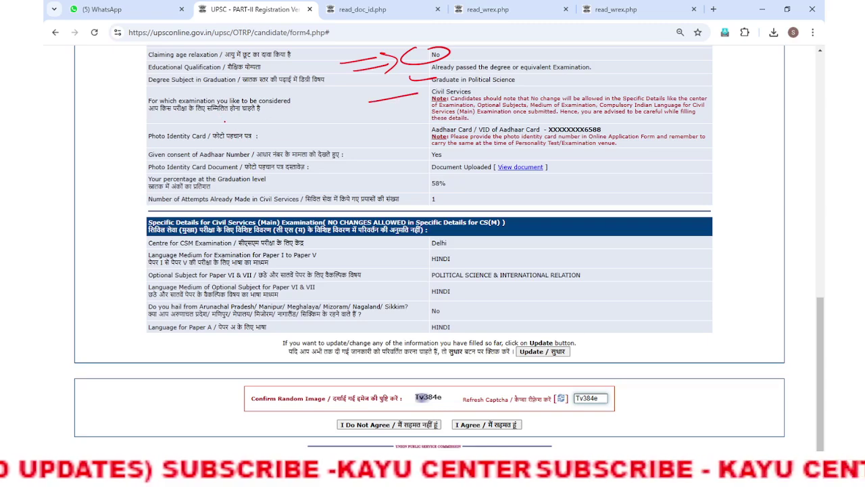
{"action": "left_click_drag", "start_coordinate": [279, 116], "coordinate": [318, 111]}
{"action": "left_click_drag", "start_coordinate": [302, 105], "coordinate": [305, 124]}
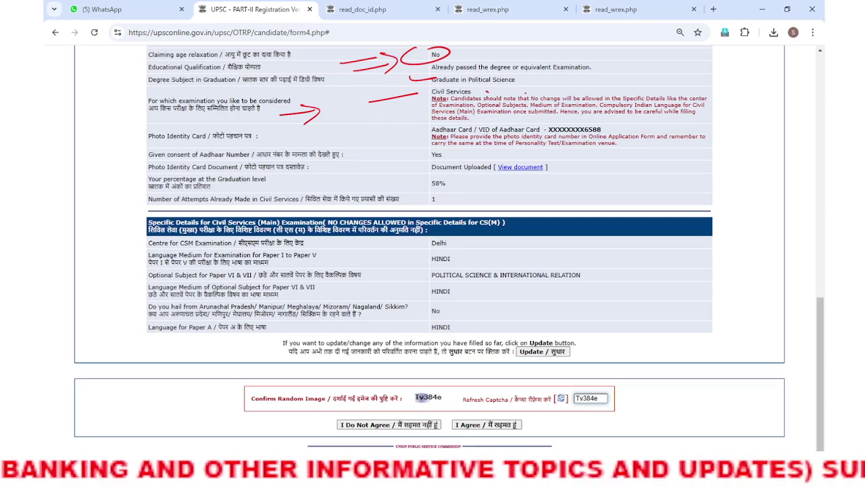
{"action": "left_click_drag", "start_coordinate": [486, 95], "coordinate": [528, 94]}
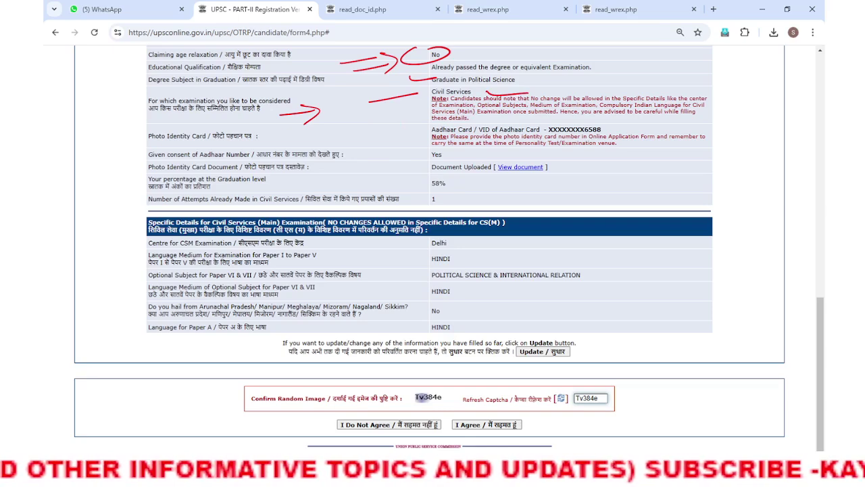
{"action": "left_click_drag", "start_coordinate": [348, 142], "coordinate": [390, 135]}
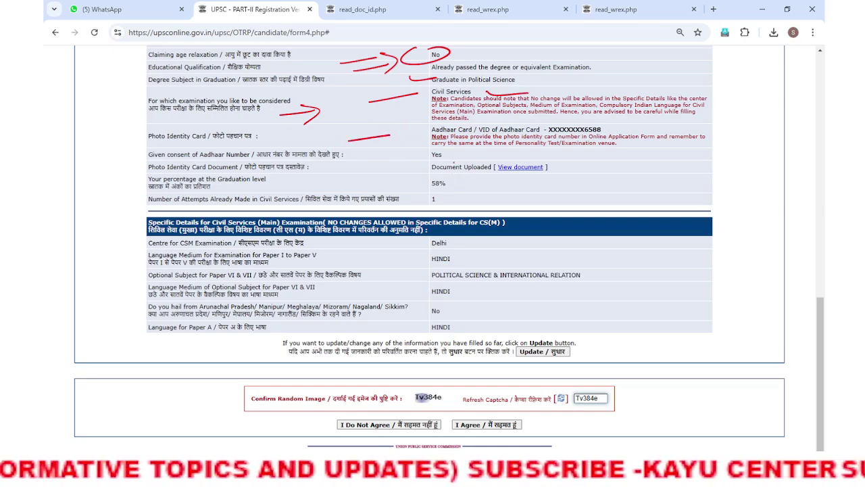
Handwrite an underlined "OTR" beside the Photo Identity Card Document row, and mark its View document link with underlines and a tick
{"action": "left_click_drag", "start_coordinate": [566, 177], "coordinate": [613, 173]}
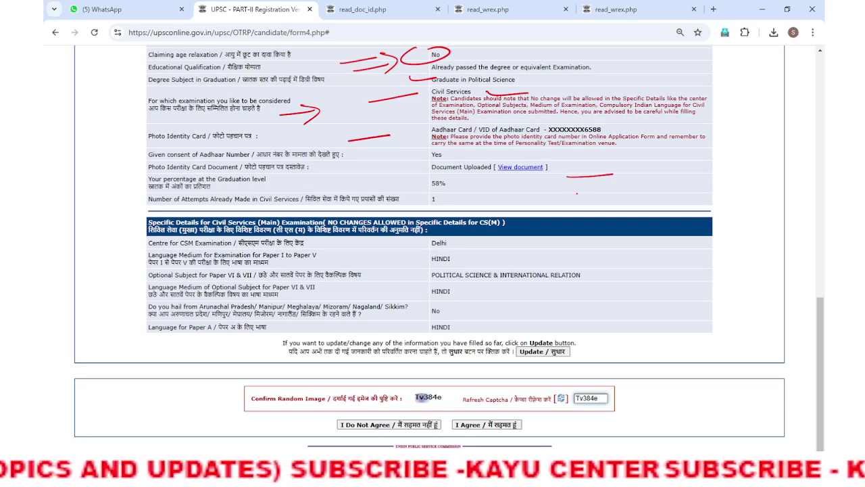
{"action": "mouse_move", "coordinate": [675, 162]}
{"action": "left_mouse_down"}
{"action": "mouse_move", "coordinate": [666, 166]}
{"action": "mouse_move", "coordinate": [674, 164]}
{"action": "left_mouse_up"}
{"action": "left_click_drag", "start_coordinate": [707, 163], "coordinate": [699, 186]}
{"action": "left_click_drag", "start_coordinate": [699, 167], "coordinate": [716, 163]}
{"action": "mouse_move", "coordinate": [728, 162]}
{"action": "left_mouse_down"}
{"action": "mouse_move", "coordinate": [720, 182]}
{"action": "mouse_move", "coordinate": [740, 180]}
{"action": "left_mouse_up"}
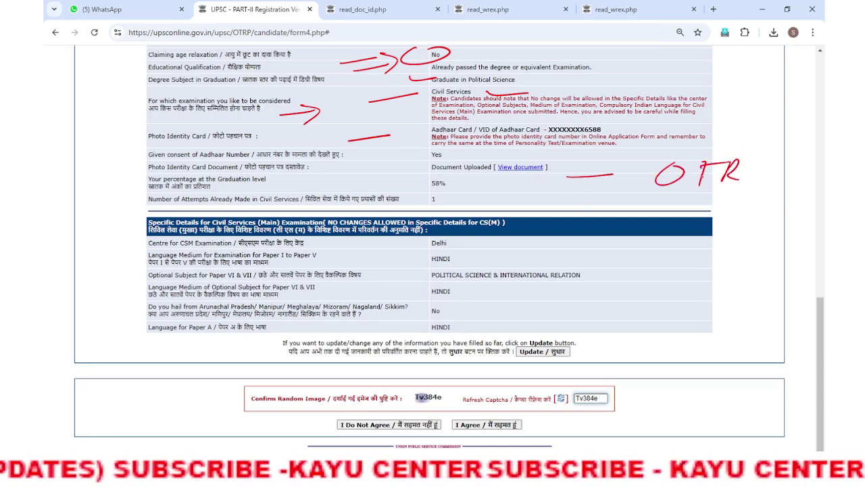
{"action": "left_click_drag", "start_coordinate": [655, 194], "coordinate": [744, 190]}
{"action": "left_click_drag", "start_coordinate": [493, 184], "coordinate": [568, 176]}
{"action": "mouse_move", "coordinate": [511, 191]}
{"action": "left_mouse_down"}
{"action": "mouse_move", "coordinate": [569, 179]}
{"action": "mouse_move", "coordinate": [556, 166]}
{"action": "left_mouse_up"}
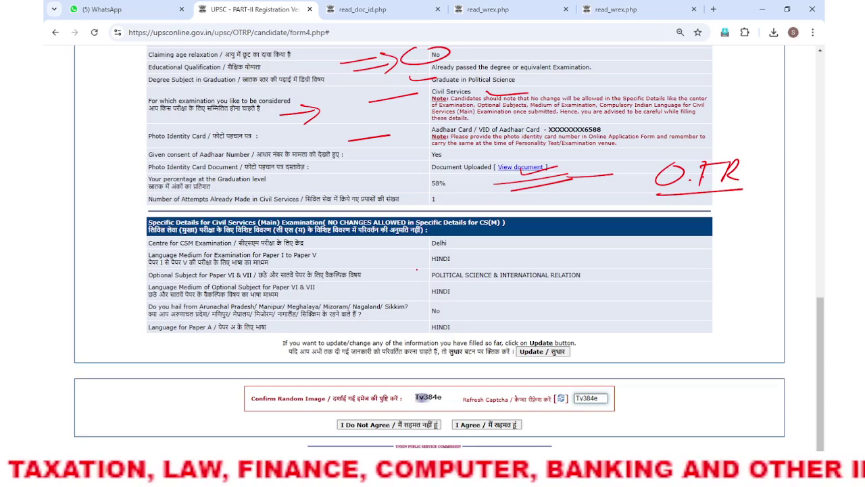
Circle Delhi as the CSM examination centre with ticks beside it, and tick the HINDI medium for Paper I to Paper V
{"action": "left_click_drag", "start_coordinate": [450, 237], "coordinate": [420, 241]}
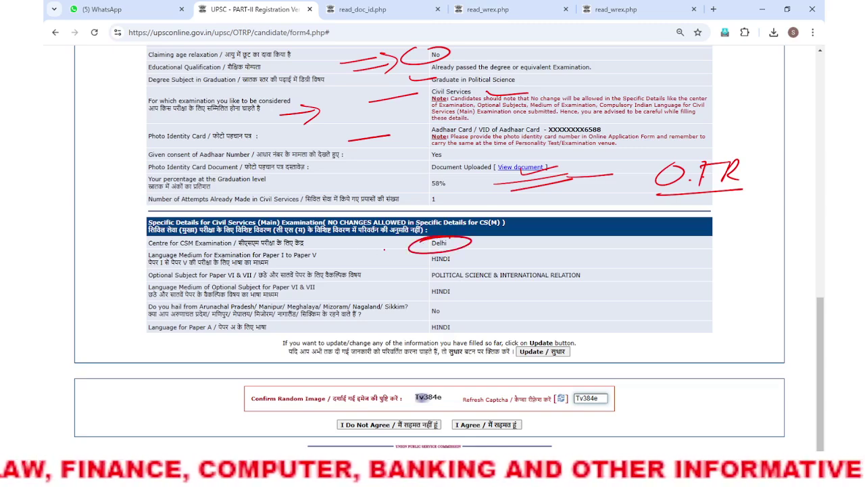
{"action": "left_click_drag", "start_coordinate": [343, 246], "coordinate": [404, 245]}
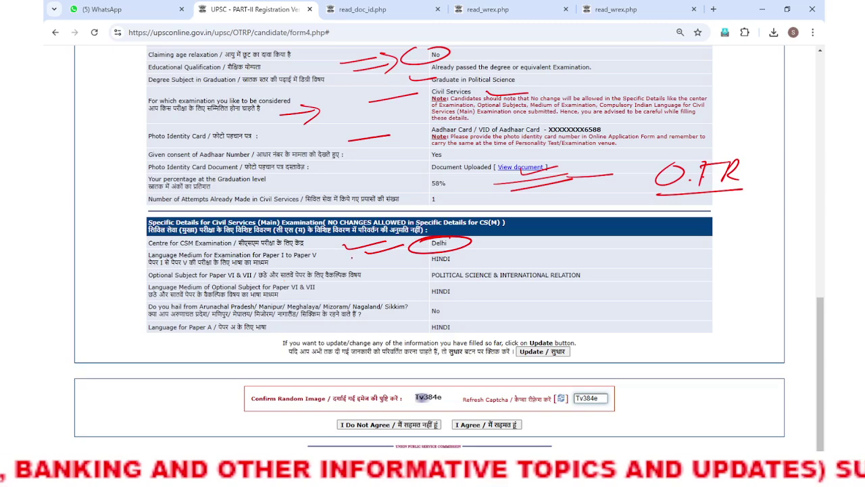
{"action": "left_click_drag", "start_coordinate": [383, 260], "coordinate": [508, 254]}
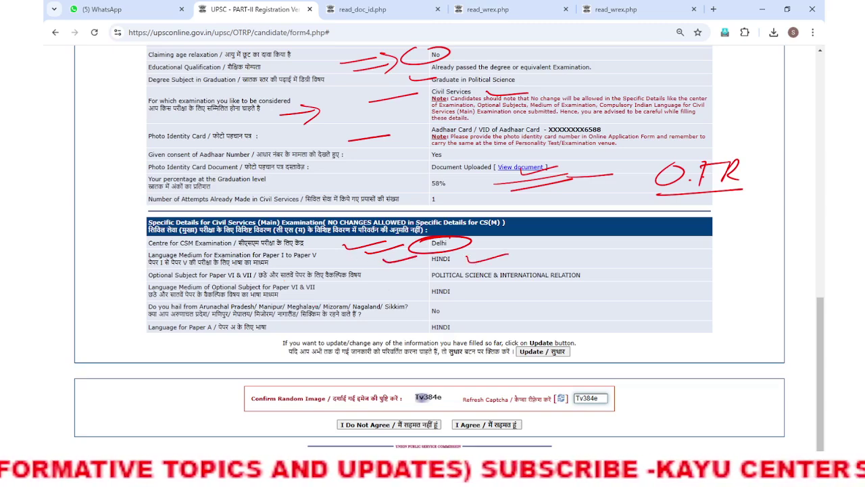
Star and underline the optional subject row for Paper VI & VII, and mark the HINDI medium of the optional subject with an underlined star
{"action": "mouse_move", "coordinate": [632, 284]}
{"action": "left_mouse_down"}
{"action": "mouse_move", "coordinate": [637, 268]}
{"action": "mouse_move", "coordinate": [627, 287]}
{"action": "mouse_move", "coordinate": [669, 283]}
{"action": "left_mouse_up"}
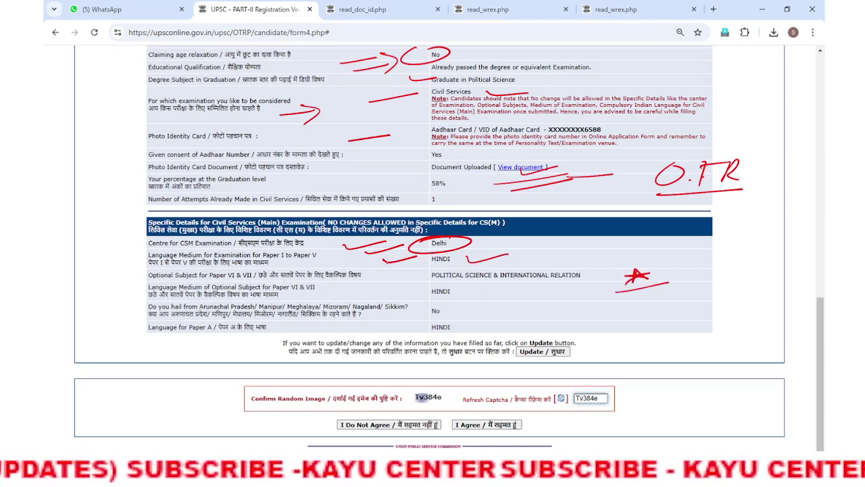
{"action": "left_click_drag", "start_coordinate": [231, 282], "coordinate": [260, 281]}
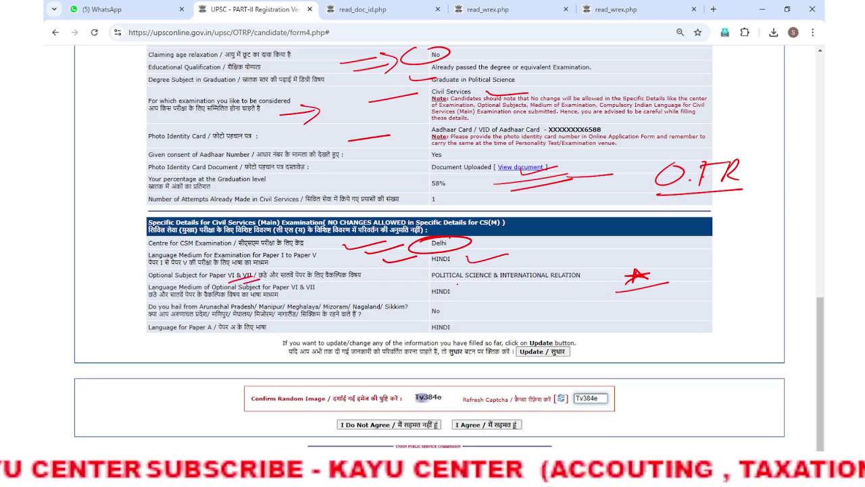
{"action": "mouse_move", "coordinate": [451, 288]}
{"action": "left_mouse_down"}
{"action": "mouse_move", "coordinate": [500, 280]}
{"action": "mouse_move", "coordinate": [499, 301]}
{"action": "mouse_move", "coordinate": [503, 290]}
{"action": "left_mouse_up"}
{"action": "left_click_drag", "start_coordinate": [477, 305], "coordinate": [515, 298]}
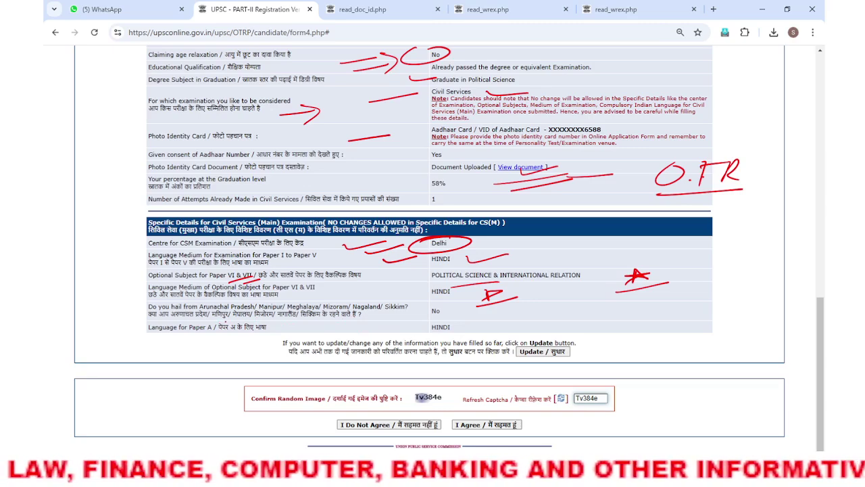
Underline words in the state-of-origin question, circle its "No", and circle and tick HINDI as the Paper A language
{"action": "left_click_drag", "start_coordinate": [212, 324], "coordinate": [361, 318]}
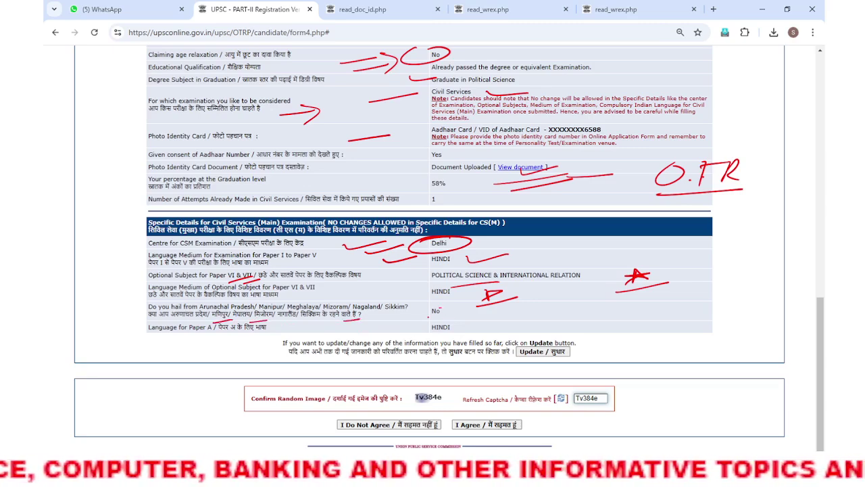
{"action": "left_click_drag", "start_coordinate": [441, 308], "coordinate": [438, 306]}
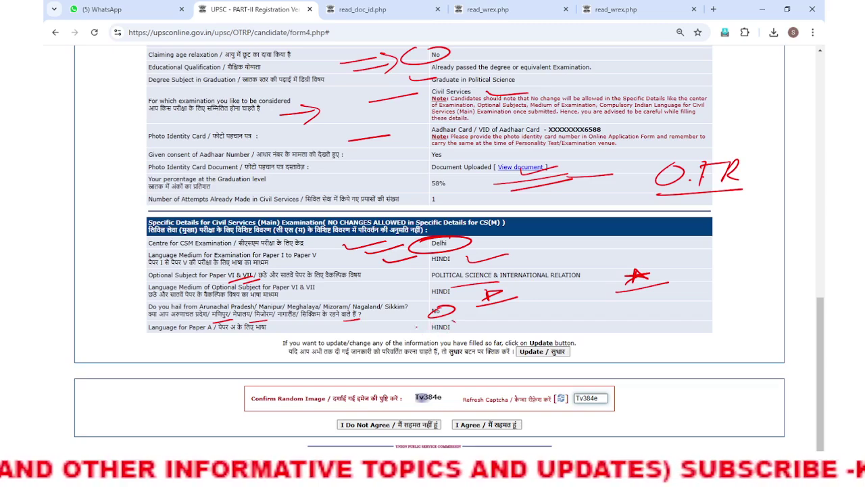
{"action": "left_click_drag", "start_coordinate": [416, 327], "coordinate": [503, 325]}
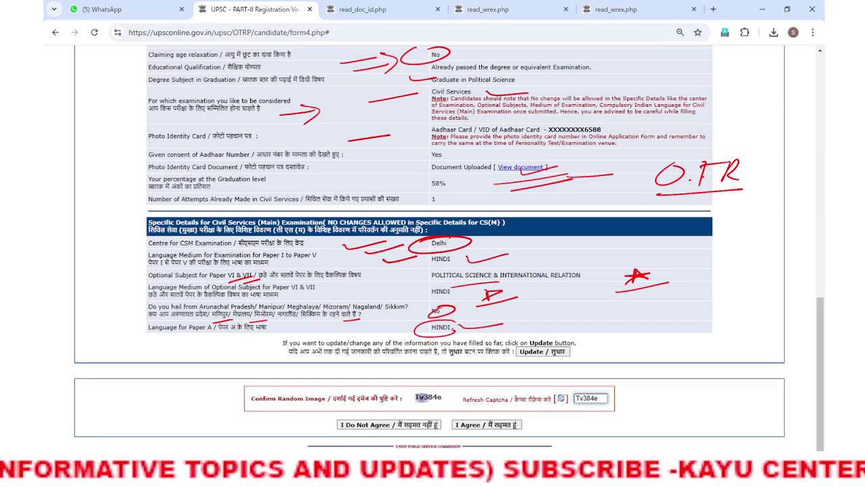
{"action": "left_click_drag", "start_coordinate": [380, 315], "coordinate": [416, 310]}
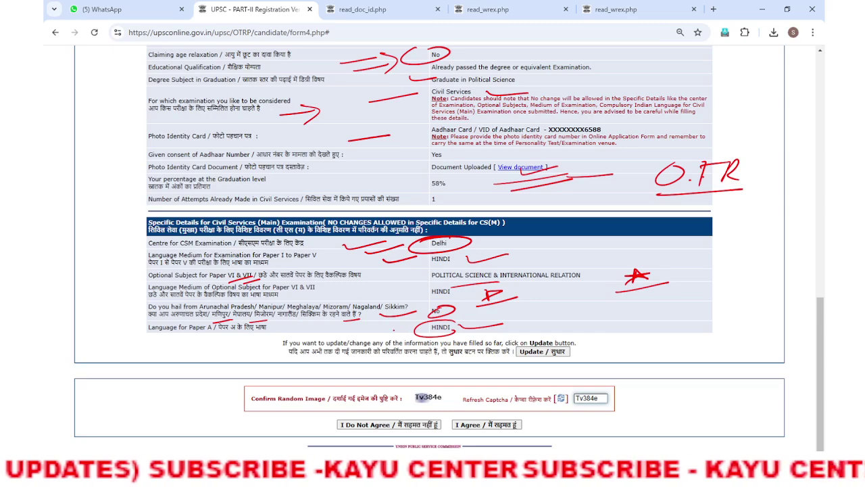
Handwrite a double-underlined "90%" beside the Update note, and circle the Update option with a stroke leading toward it
{"action": "mouse_move", "coordinate": [651, 322]}
{"action": "left_mouse_down"}
{"action": "mouse_move", "coordinate": [663, 322]}
{"action": "mouse_move", "coordinate": [654, 337]}
{"action": "mouse_move", "coordinate": [679, 320]}
{"action": "mouse_move", "coordinate": [706, 334]}
{"action": "left_mouse_up"}
{"action": "left_click_drag", "start_coordinate": [667, 346], "coordinate": [720, 338]}
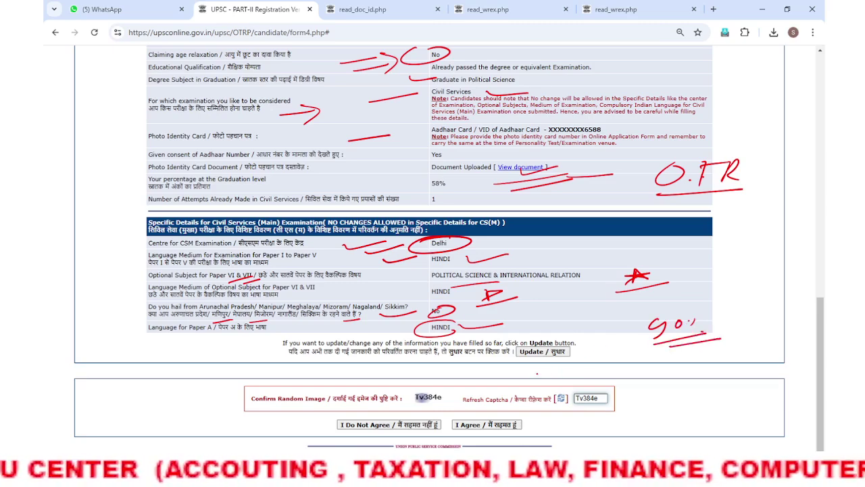
{"action": "mouse_move", "coordinate": [537, 373]}
{"action": "left_mouse_down"}
{"action": "mouse_move", "coordinate": [562, 369]}
{"action": "mouse_move", "coordinate": [519, 362]}
{"action": "mouse_move", "coordinate": [573, 369]}
{"action": "mouse_move", "coordinate": [633, 349]}
{"action": "left_mouse_up"}
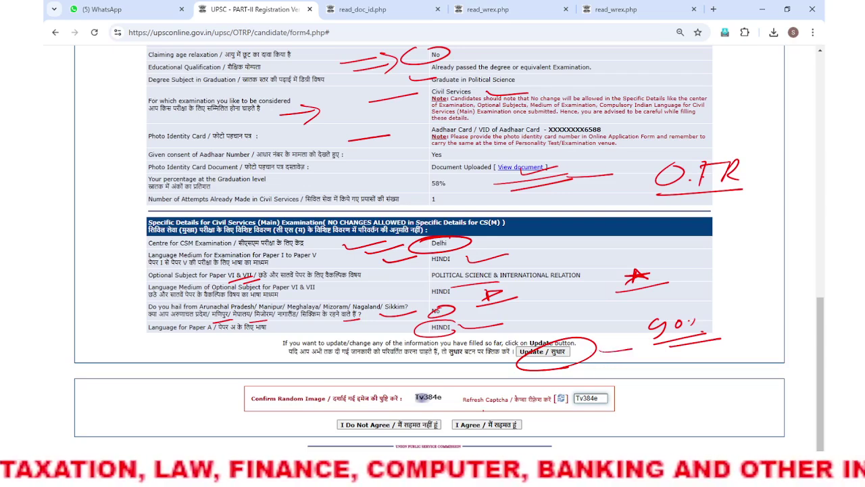
Tick the filled captcha field and add a mark beside the I Agree option
{"action": "left_click_drag", "start_coordinate": [585, 407], "coordinate": [656, 393]}
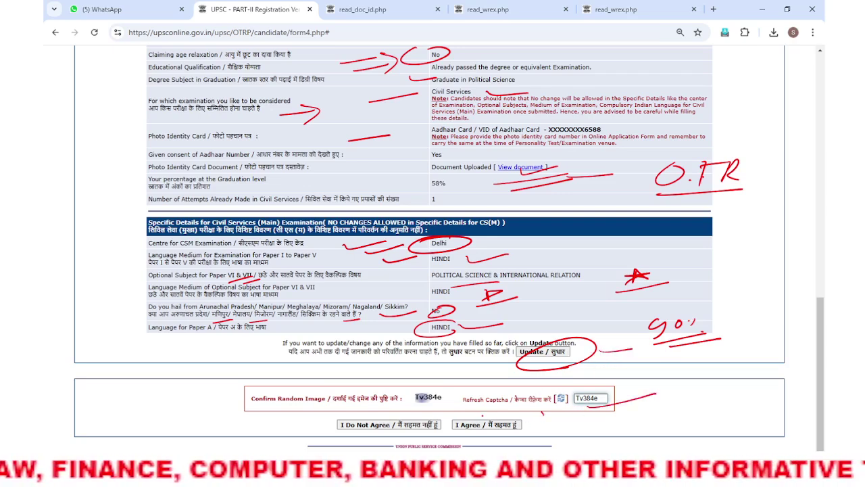
{"action": "mouse_move", "coordinate": [542, 413]}
{"action": "left_mouse_down"}
{"action": "mouse_move", "coordinate": [534, 422]}
{"action": "mouse_move", "coordinate": [627, 414]}
{"action": "left_mouse_up"}
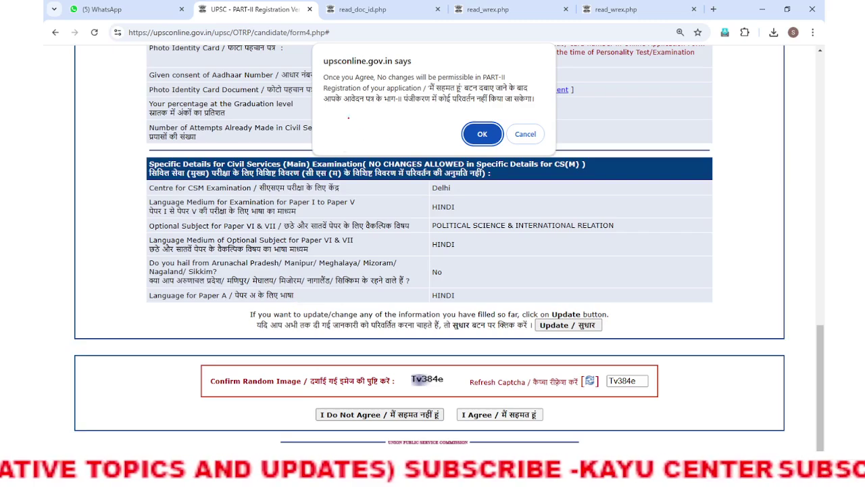
Draw an arrow and a stroke below the no-changes warning, circle OK, and add ticks above Cancel
{"action": "mouse_move", "coordinate": [324, 127]}
{"action": "left_mouse_down"}
{"action": "mouse_move", "coordinate": [394, 120]}
{"action": "mouse_move", "coordinate": [363, 130]}
{"action": "mouse_move", "coordinate": [421, 132]}
{"action": "left_mouse_up"}
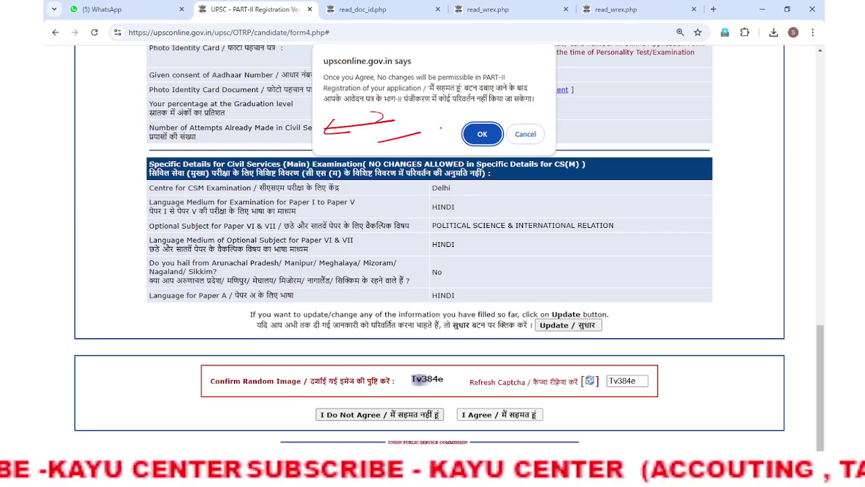
{"action": "mouse_move", "coordinate": [475, 119]}
{"action": "left_mouse_down"}
{"action": "mouse_move", "coordinate": [490, 152]}
{"action": "mouse_move", "coordinate": [550, 118]}
{"action": "left_mouse_up"}
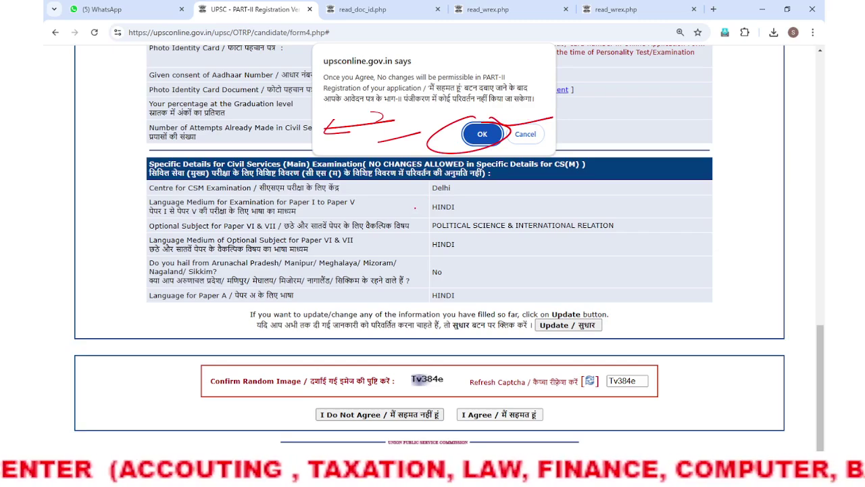
{"action": "left_click_drag", "start_coordinate": [512, 123], "coordinate": [556, 120]}
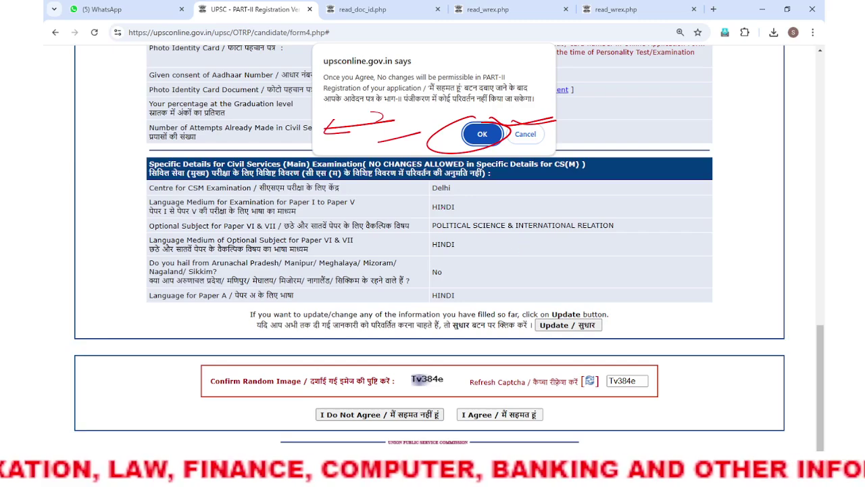
Tick the Delhi centre, the HINDI medium for Paper I to V, and the HINDI language for Paper A
{"action": "left_click_drag", "start_coordinate": [476, 190], "coordinate": [529, 190]}
{"action": "left_click_drag", "start_coordinate": [467, 211], "coordinate": [524, 203]}
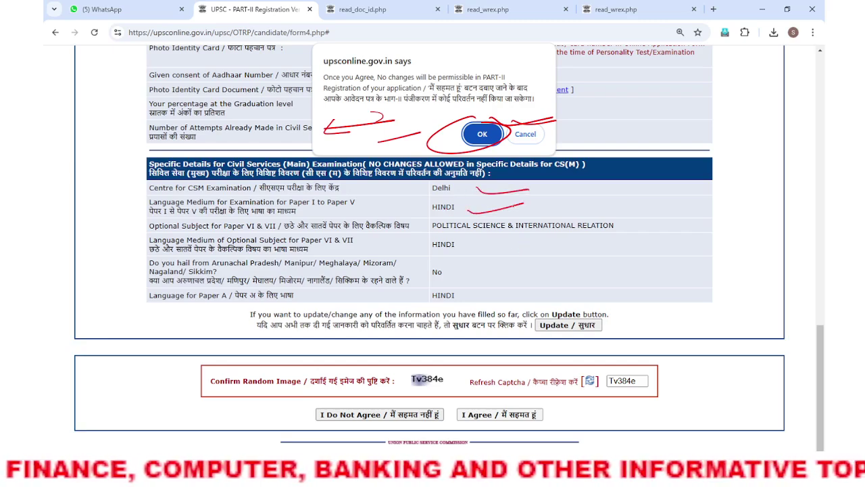
{"action": "left_click_drag", "start_coordinate": [476, 293], "coordinate": [520, 275]}
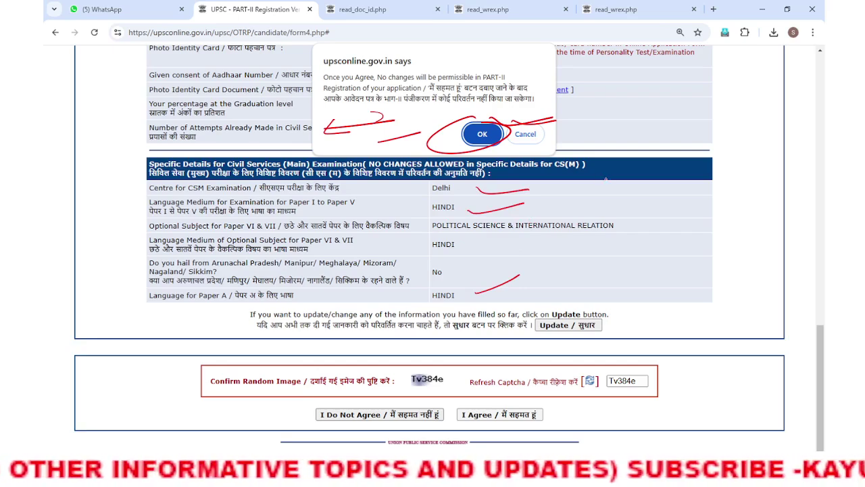
{"action": "mouse_move", "coordinate": [617, 181]}
{"action": "left_mouse_down"}
{"action": "mouse_move", "coordinate": [617, 193]}
{"action": "mouse_move", "coordinate": [639, 184]}
{"action": "left_mouse_up"}
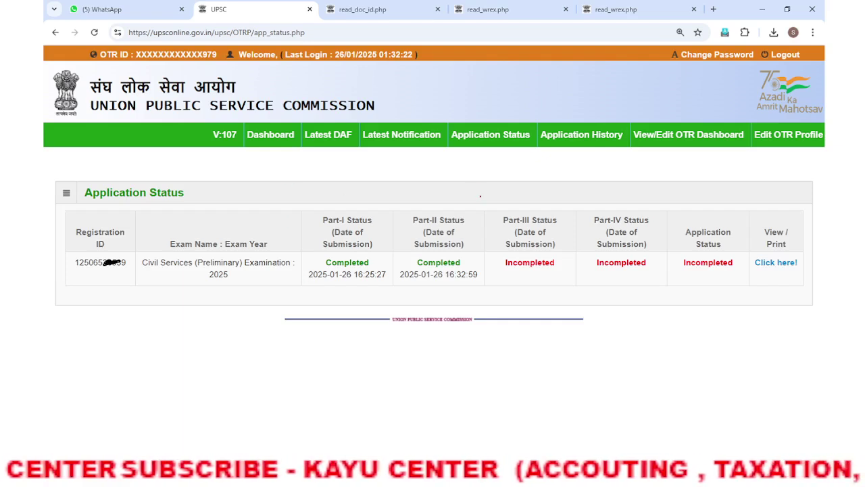
Handwrite the part numbers above the Application Status table, including "IV" with a line over it, and underline them
{"action": "mouse_move", "coordinate": [371, 164]}
{"action": "left_mouse_down"}
{"action": "mouse_move", "coordinate": [365, 186]}
{"action": "mouse_move", "coordinate": [351, 180]}
{"action": "mouse_move", "coordinate": [367, 184]}
{"action": "left_mouse_up"}
{"action": "mouse_move", "coordinate": [347, 193]}
{"action": "left_mouse_down"}
{"action": "mouse_move", "coordinate": [416, 177]}
{"action": "mouse_move", "coordinate": [413, 183]}
{"action": "left_mouse_up"}
{"action": "mouse_move", "coordinate": [480, 169]}
{"action": "left_mouse_down"}
{"action": "mouse_move", "coordinate": [476, 185]}
{"action": "mouse_move", "coordinate": [519, 173]}
{"action": "mouse_move", "coordinate": [548, 179]}
{"action": "left_mouse_up"}
{"action": "mouse_move", "coordinate": [566, 168]}
{"action": "left_mouse_down"}
{"action": "mouse_move", "coordinate": [552, 179]}
{"action": "mouse_move", "coordinate": [567, 178]}
{"action": "left_mouse_up"}
{"action": "left_click_drag", "start_coordinate": [534, 163], "coordinate": [576, 160]}
{"action": "mouse_move", "coordinate": [468, 163]}
{"action": "left_mouse_down"}
{"action": "mouse_move", "coordinate": [451, 170]}
{"action": "mouse_move", "coordinate": [475, 167]}
{"action": "left_mouse_up"}
{"action": "left_click_drag", "start_coordinate": [443, 201], "coordinate": [573, 196]}
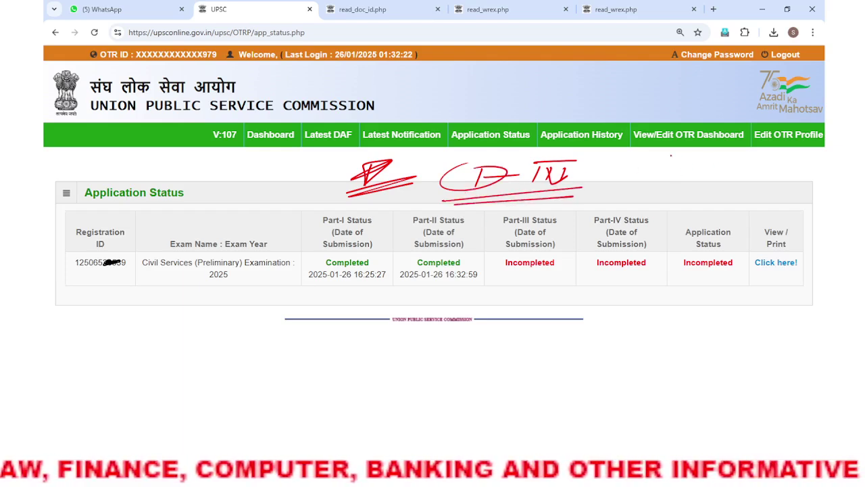
Circle the Application Status menu item, tick it and add a stroke beneath it
{"action": "mouse_move", "coordinate": [533, 141]}
{"action": "left_mouse_down"}
{"action": "mouse_move", "coordinate": [466, 116]}
{"action": "mouse_move", "coordinate": [473, 151]}
{"action": "left_mouse_up"}
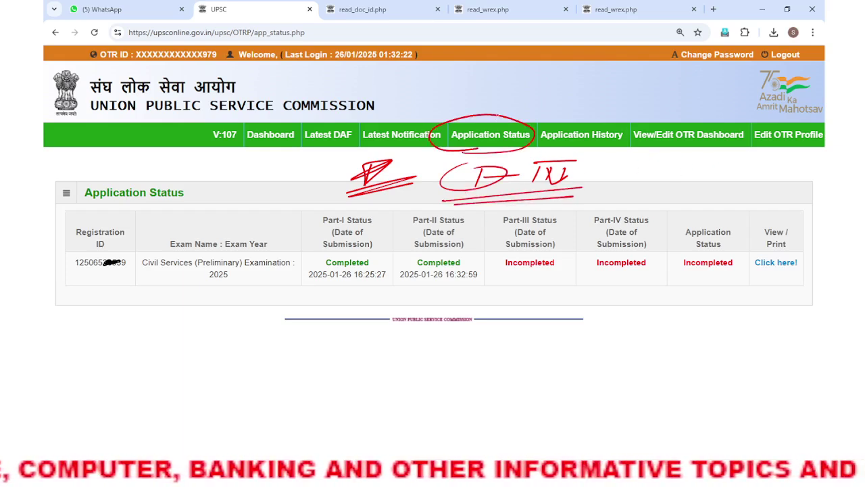
{"action": "mouse_move", "coordinate": [498, 112]}
{"action": "left_mouse_down"}
{"action": "mouse_move", "coordinate": [529, 125]}
{"action": "mouse_move", "coordinate": [547, 116]}
{"action": "mouse_move", "coordinate": [534, 128]}
{"action": "left_mouse_up"}
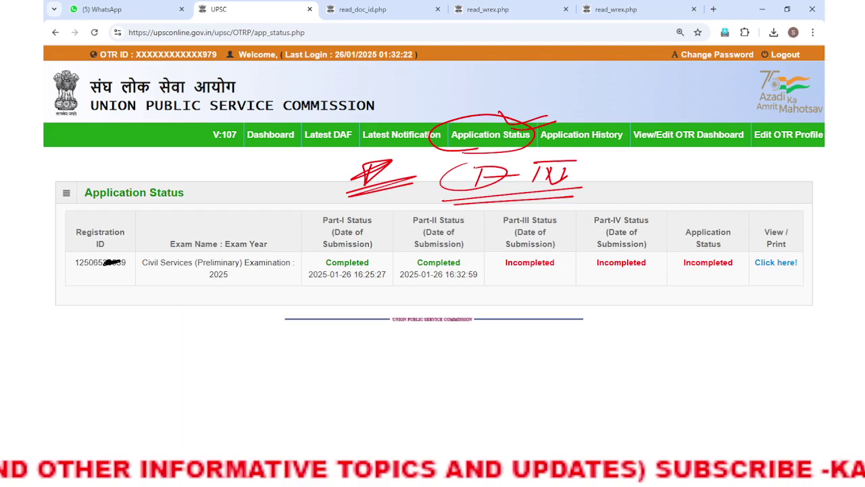
{"action": "left_click_drag", "start_coordinate": [513, 150], "coordinate": [557, 147]}
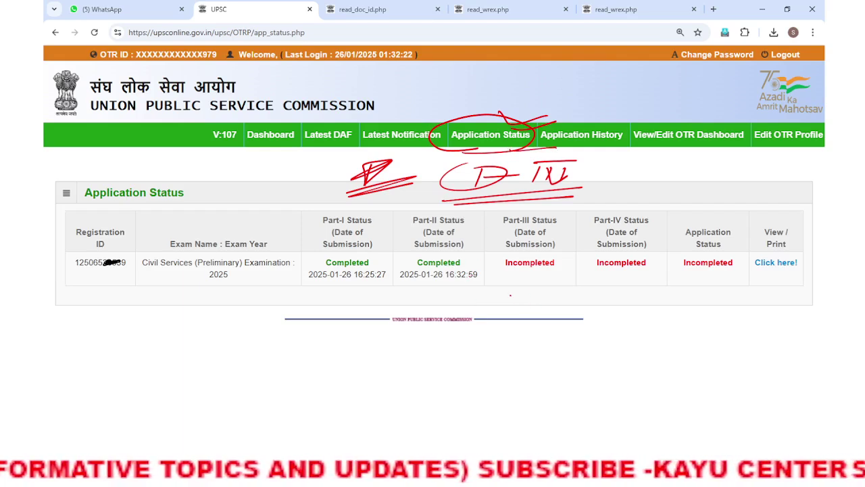
Add a tick beside the status of each application part, from Part-I through Part-IV
{"action": "left_click_drag", "start_coordinate": [379, 253], "coordinate": [403, 251]}
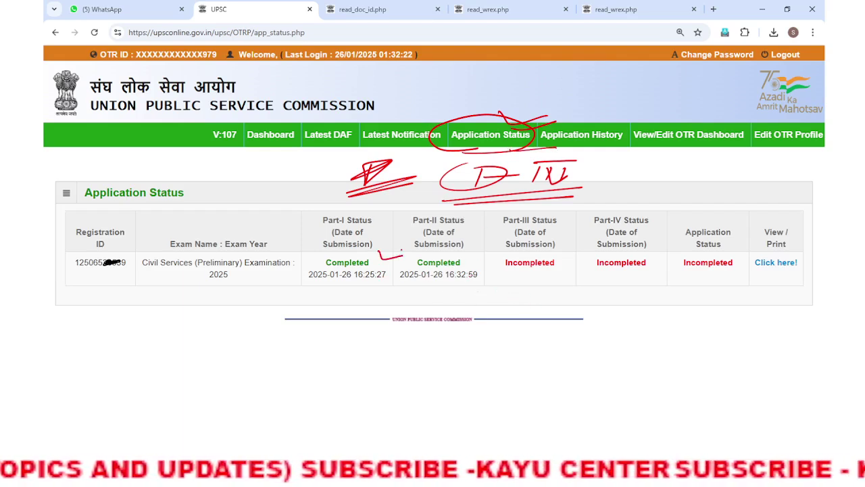
{"action": "left_click_drag", "start_coordinate": [464, 252], "coordinate": [498, 248]}
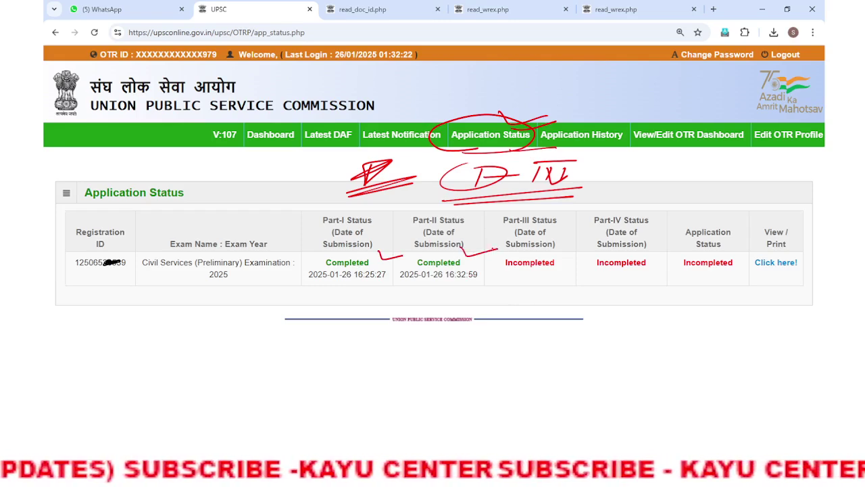
{"action": "left_click_drag", "start_coordinate": [560, 250], "coordinate": [586, 258]}
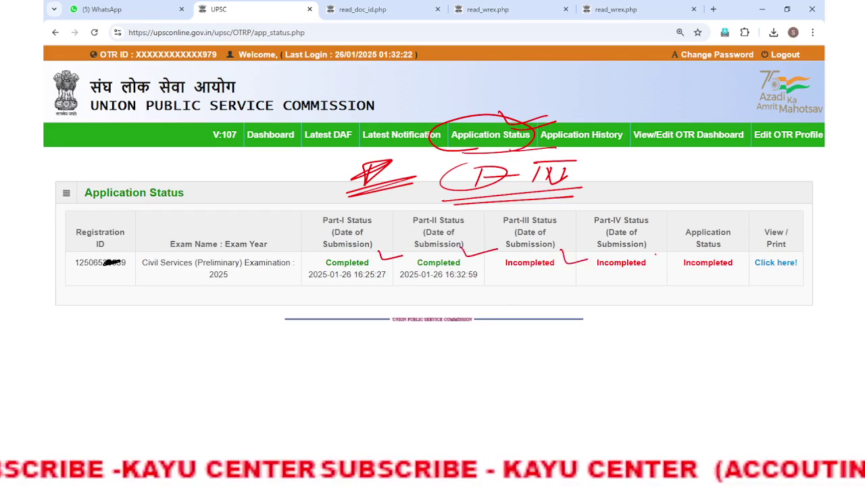
{"action": "left_click_drag", "start_coordinate": [654, 254], "coordinate": [684, 255]}
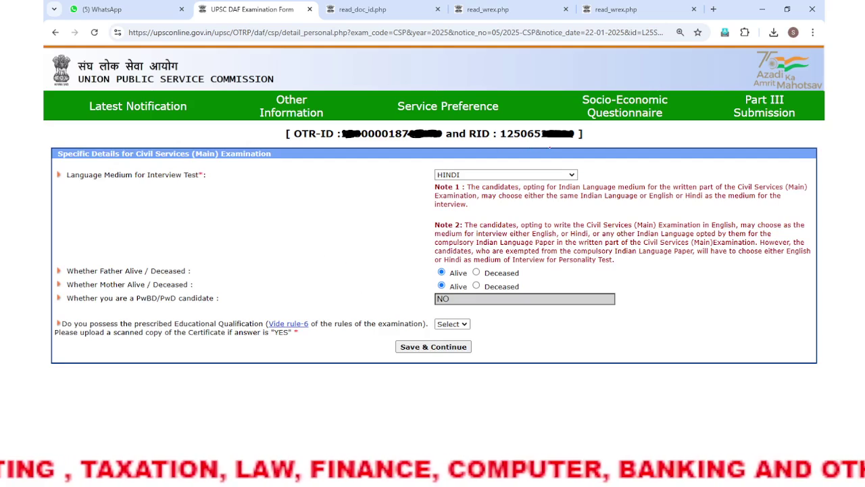
Circle the Socio-Economic Questionnaire heading and add a short stroke below it
{"action": "mouse_move", "coordinate": [619, 82]}
{"action": "left_mouse_down"}
{"action": "mouse_move", "coordinate": [596, 86]}
{"action": "mouse_move", "coordinate": [609, 82]}
{"action": "left_mouse_up"}
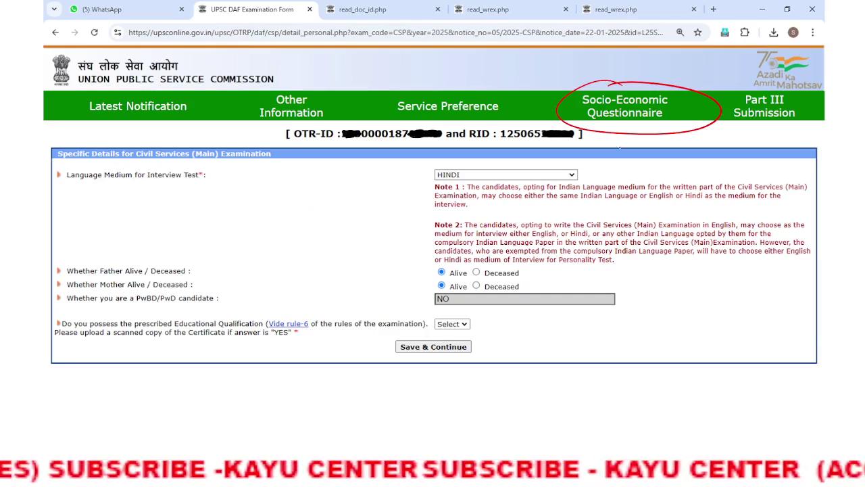
{"action": "left_click_drag", "start_coordinate": [650, 134], "coordinate": [664, 143]}
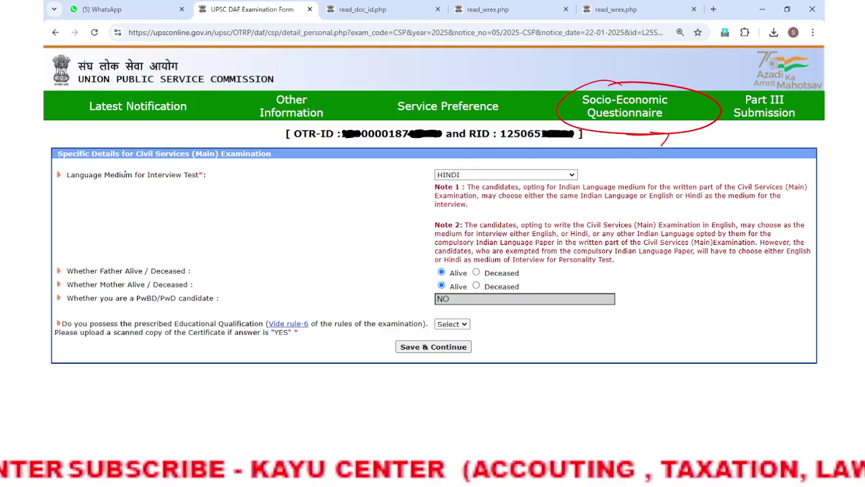
Underline "Civil Services (Main)" in the section heading, and tick the interview-test language question and its HINDI answer
{"action": "left_click_drag", "start_coordinate": [145, 161], "coordinate": [237, 164]}
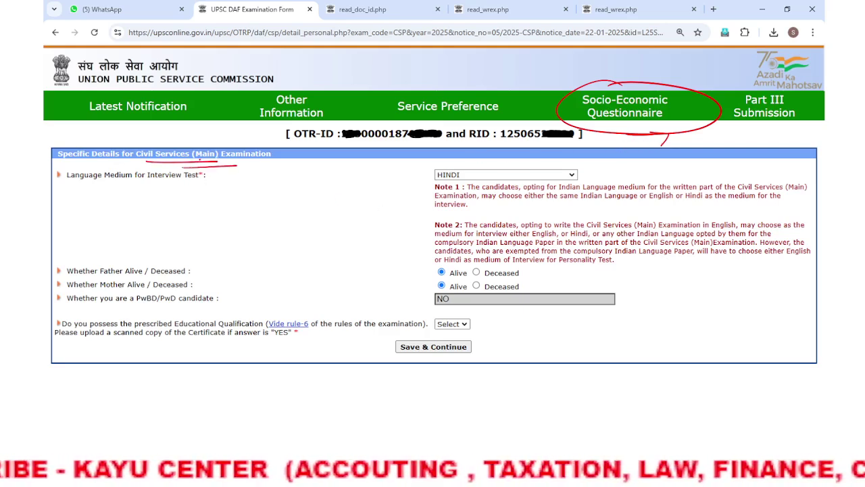
{"action": "left_click_drag", "start_coordinate": [362, 171], "coordinate": [409, 167]}
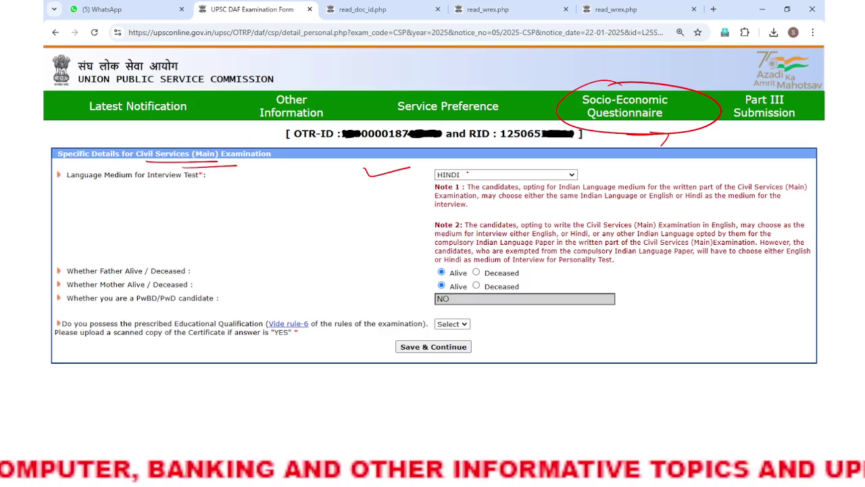
{"action": "left_click_drag", "start_coordinate": [476, 175], "coordinate": [515, 172]}
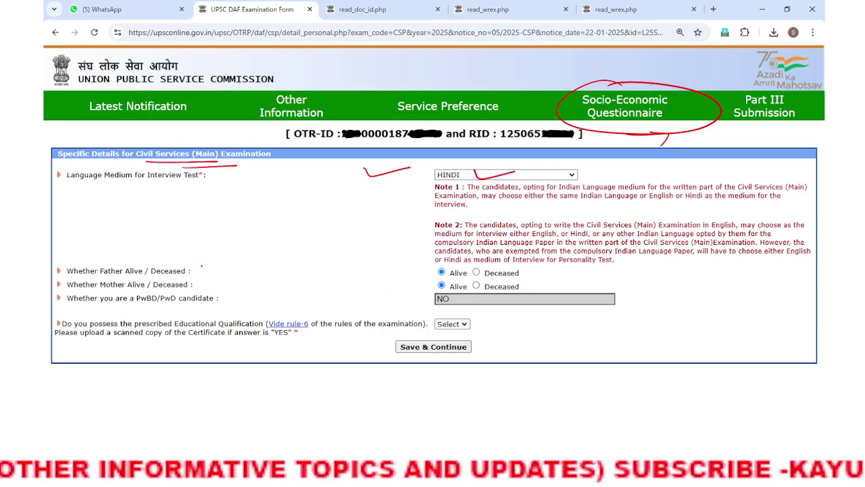
Bracket the father, mother and PwBD questions, and handwrite a double-underlined "Parent" note with a curved mark beside them
{"action": "left_click_drag", "start_coordinate": [203, 266], "coordinate": [216, 303]}
{"action": "mouse_move", "coordinate": [259, 273]}
{"action": "left_mouse_down"}
{"action": "mouse_move", "coordinate": [256, 295]}
{"action": "mouse_move", "coordinate": [301, 274]}
{"action": "mouse_move", "coordinate": [358, 269]}
{"action": "left_mouse_up"}
{"action": "left_click_drag", "start_coordinate": [265, 305], "coordinate": [337, 295]}
{"action": "left_click_drag", "start_coordinate": [263, 297], "coordinate": [383, 287]}
{"action": "left_click", "coordinate": [379, 298]}
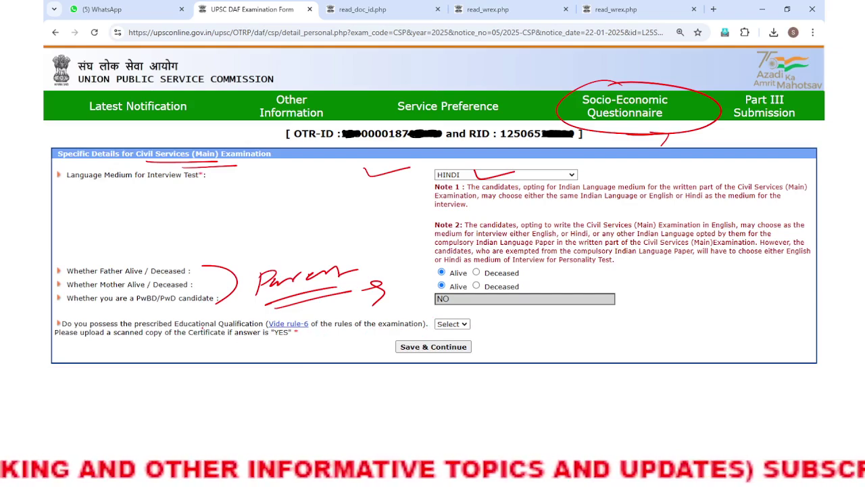
Mark the Educational Qualification question with a circle, underlines and a tick, and handwrite "UG" and "R" below it with an arrow
{"action": "mouse_move", "coordinate": [202, 328]}
{"action": "left_mouse_down"}
{"action": "mouse_move", "coordinate": [229, 330]}
{"action": "mouse_move", "coordinate": [189, 312]}
{"action": "mouse_move", "coordinate": [199, 331]}
{"action": "left_mouse_up"}
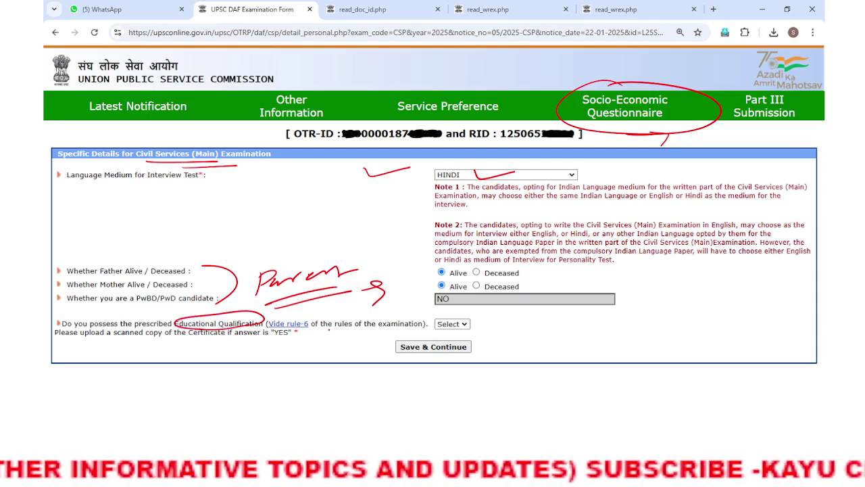
{"action": "left_click_drag", "start_coordinate": [328, 331], "coordinate": [380, 330]}
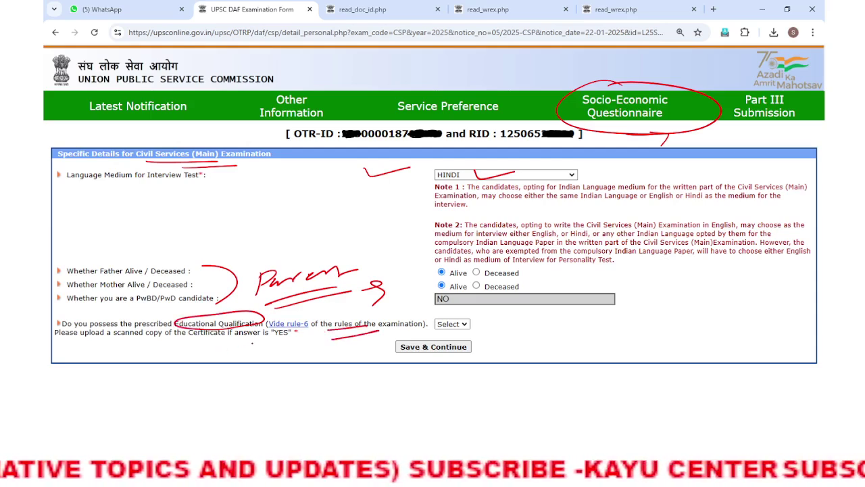
{"action": "left_click_drag", "start_coordinate": [475, 319], "coordinate": [511, 321]}
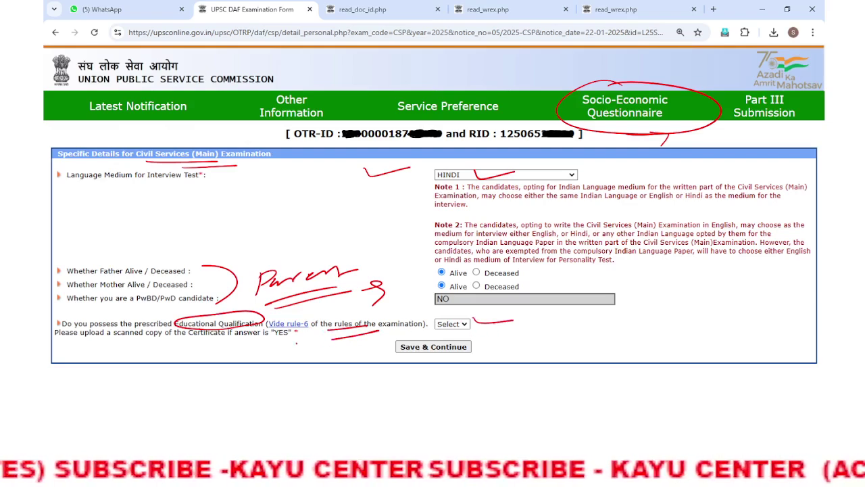
{"action": "mouse_move", "coordinate": [205, 329]}
{"action": "left_mouse_down"}
{"action": "mouse_move", "coordinate": [195, 348]}
{"action": "mouse_move", "coordinate": [227, 345]}
{"action": "mouse_move", "coordinate": [232, 365]}
{"action": "mouse_move", "coordinate": [254, 357]}
{"action": "mouse_move", "coordinate": [261, 365]}
{"action": "left_mouse_up"}
{"action": "mouse_move", "coordinate": [227, 391]}
{"action": "left_mouse_down"}
{"action": "mouse_move", "coordinate": [267, 384]}
{"action": "mouse_move", "coordinate": [278, 394]}
{"action": "mouse_move", "coordinate": [323, 371]}
{"action": "mouse_move", "coordinate": [330, 380]}
{"action": "left_mouse_up"}
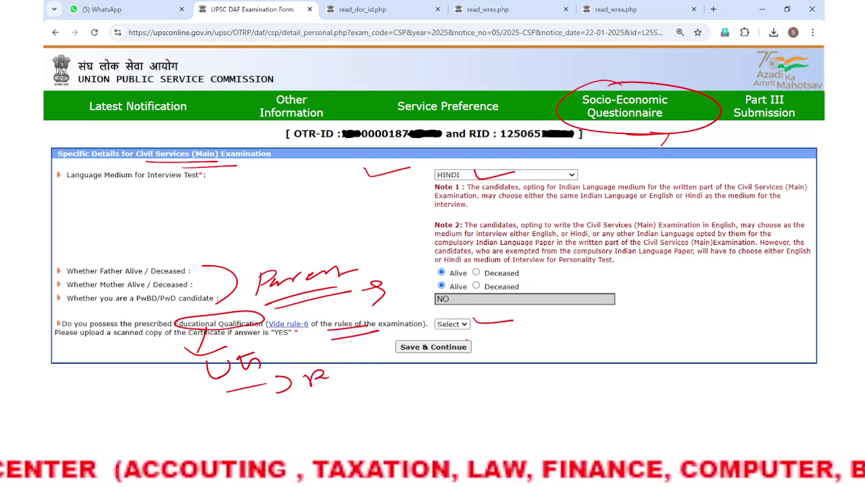
Circle Save & Continue and add a tick beside it
{"action": "mouse_move", "coordinate": [465, 340]}
{"action": "left_mouse_down"}
{"action": "mouse_move", "coordinate": [399, 343]}
{"action": "mouse_move", "coordinate": [519, 336]}
{"action": "left_mouse_up"}
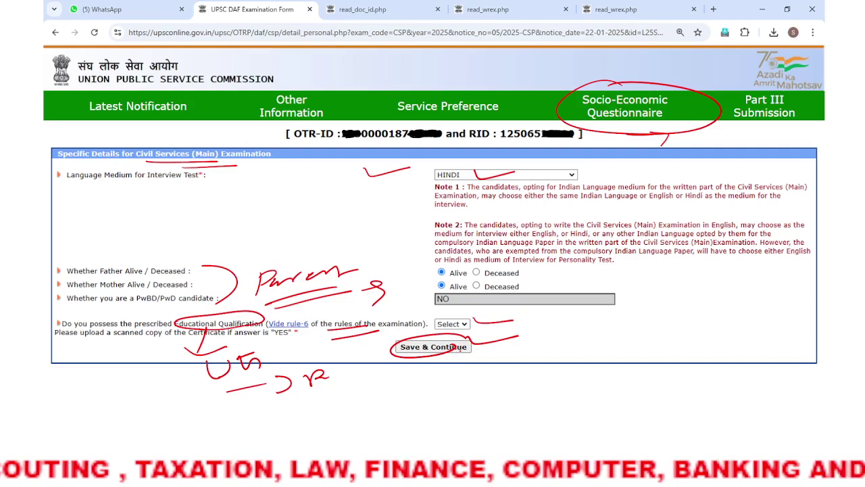
{"action": "left_click", "coordinate": [461, 347]}
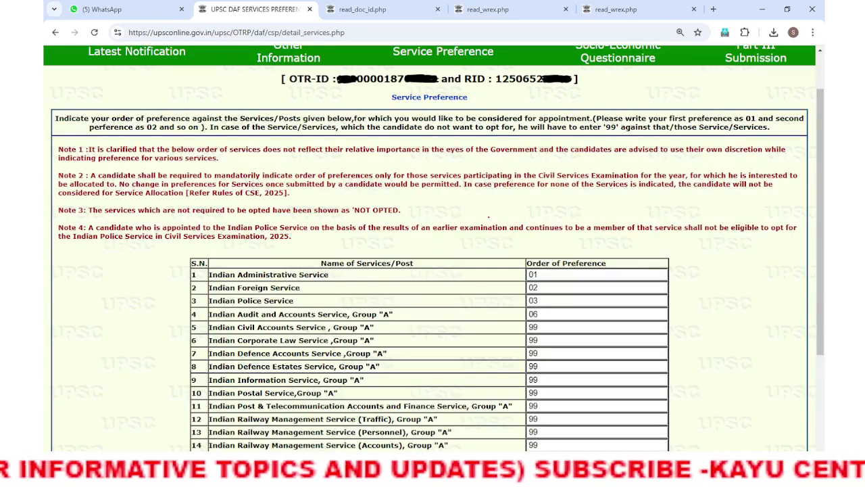
Draw an underlined star and handwrite "pre" over the notes, and handwrite a circled "23" beside the services table
{"action": "mouse_move", "coordinate": [544, 220]}
{"action": "left_mouse_down"}
{"action": "mouse_move", "coordinate": [582, 197]}
{"action": "mouse_move", "coordinate": [561, 218]}
{"action": "mouse_move", "coordinate": [625, 200]}
{"action": "mouse_move", "coordinate": [616, 222]}
{"action": "mouse_move", "coordinate": [717, 214]}
{"action": "left_mouse_up"}
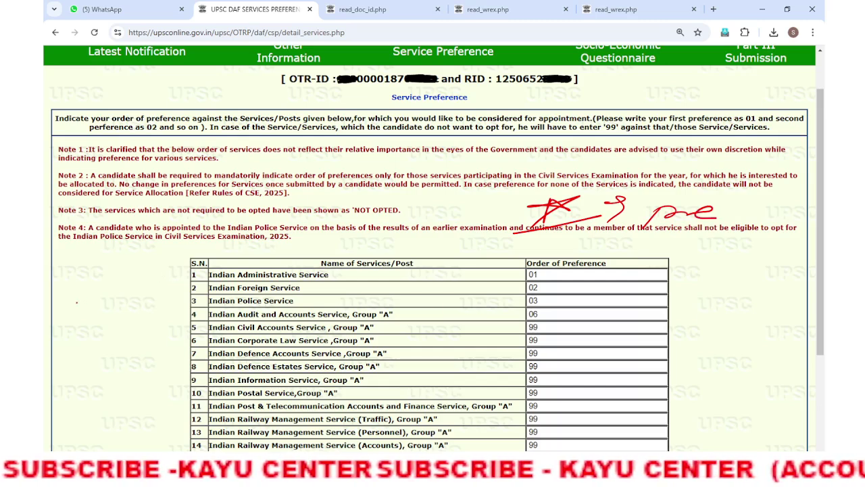
{"action": "mouse_move", "coordinate": [93, 297]}
{"action": "left_mouse_down"}
{"action": "mouse_move", "coordinate": [111, 307]}
{"action": "mouse_move", "coordinate": [143, 287]}
{"action": "mouse_move", "coordinate": [158, 291]}
{"action": "mouse_move", "coordinate": [151, 302]}
{"action": "left_mouse_up"}
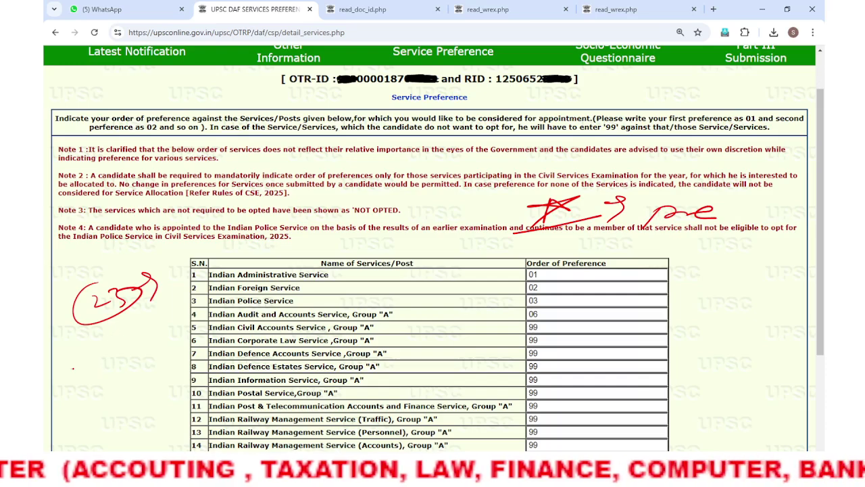
Draw a dash and handwrite an underlined "01-020" below the circled number beside the services table
{"action": "left_click_drag", "start_coordinate": [73, 369], "coordinate": [105, 353]}
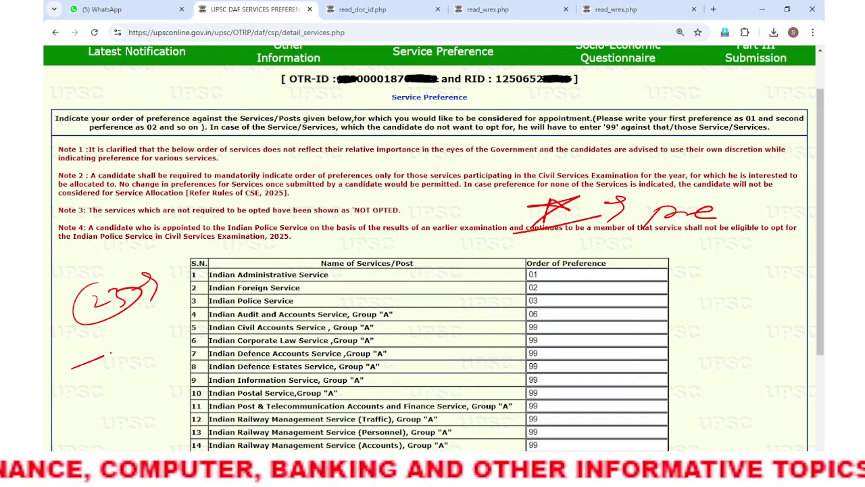
{"action": "mouse_move", "coordinate": [118, 345]}
{"action": "left_mouse_down"}
{"action": "mouse_move", "coordinate": [113, 351]}
{"action": "mouse_move", "coordinate": [126, 352]}
{"action": "mouse_move", "coordinate": [151, 332]}
{"action": "left_mouse_up"}
{"action": "left_click_drag", "start_coordinate": [155, 327], "coordinate": [162, 333]}
{"action": "left_click_drag", "start_coordinate": [168, 322], "coordinate": [167, 323]}
{"action": "left_click_drag", "start_coordinate": [109, 368], "coordinate": [175, 334]}
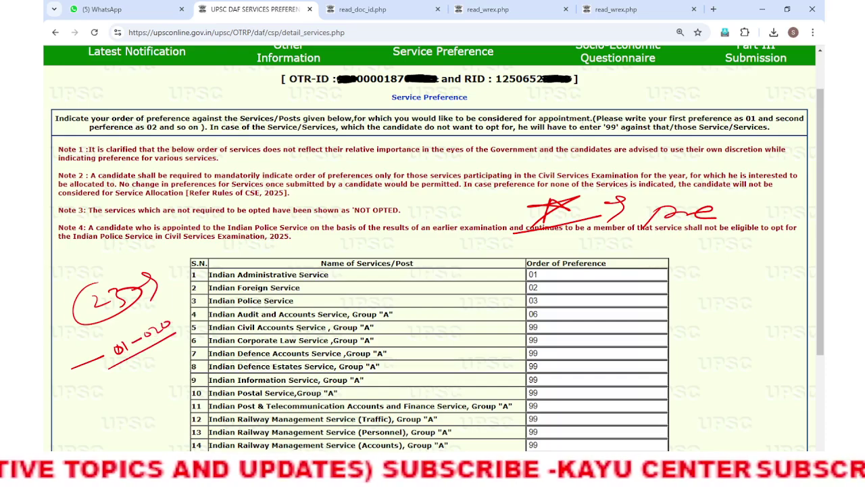
Tick the 99 preferences for Indian Civil Accounts and Corporate Law Services, and draw an oval with a stroke beside the Service Preference heading
{"action": "left_click_drag", "start_coordinate": [558, 327], "coordinate": [602, 329]}
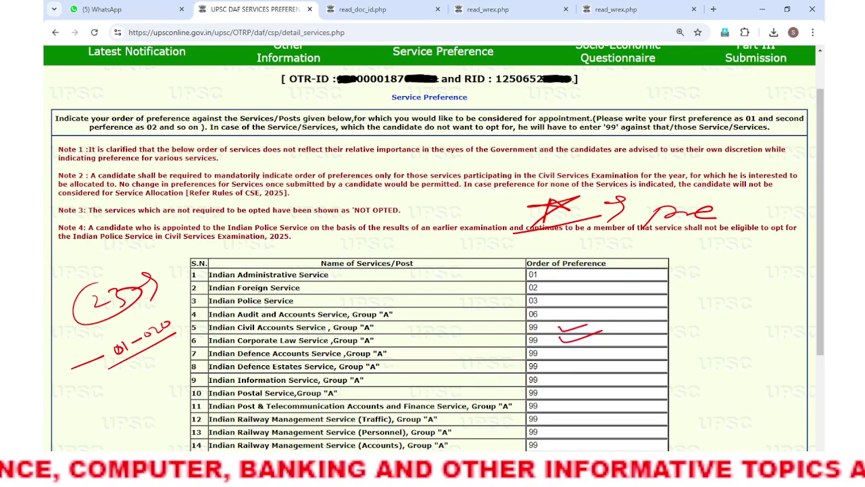
{"action": "mouse_move", "coordinate": [592, 92]}
{"action": "left_mouse_down"}
{"action": "mouse_move", "coordinate": [641, 86]}
{"action": "mouse_move", "coordinate": [597, 109]}
{"action": "mouse_move", "coordinate": [670, 86]}
{"action": "mouse_move", "coordinate": [708, 89]}
{"action": "left_mouse_up"}
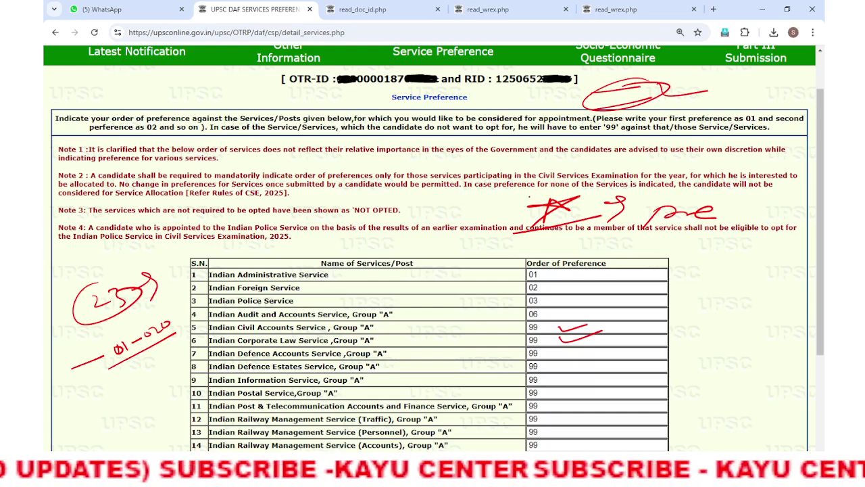
{"action": "mouse_move", "coordinate": [692, 93]}
{"action": "left_mouse_down"}
{"action": "mouse_move", "coordinate": [714, 103]}
{"action": "mouse_move", "coordinate": [707, 115]}
{"action": "left_mouse_up"}
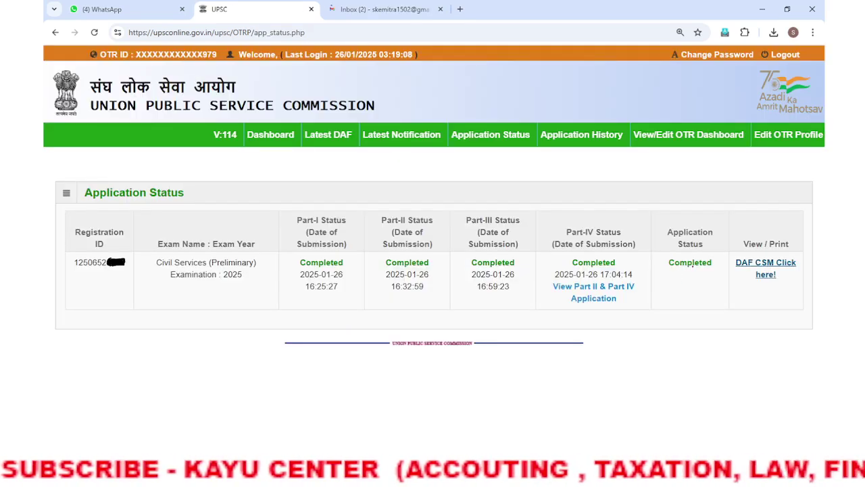
Circle the Application Status menu item with an arrow below it, tick Part-I to Part-IV, and underline the Part-IV submission time
{"action": "mouse_move", "coordinate": [462, 151]}
{"action": "left_mouse_down"}
{"action": "mouse_move", "coordinate": [498, 153]}
{"action": "mouse_move", "coordinate": [518, 117]}
{"action": "mouse_move", "coordinate": [460, 152]}
{"action": "mouse_move", "coordinate": [500, 150]}
{"action": "mouse_move", "coordinate": [451, 180]}
{"action": "mouse_move", "coordinate": [499, 177]}
{"action": "left_mouse_up"}
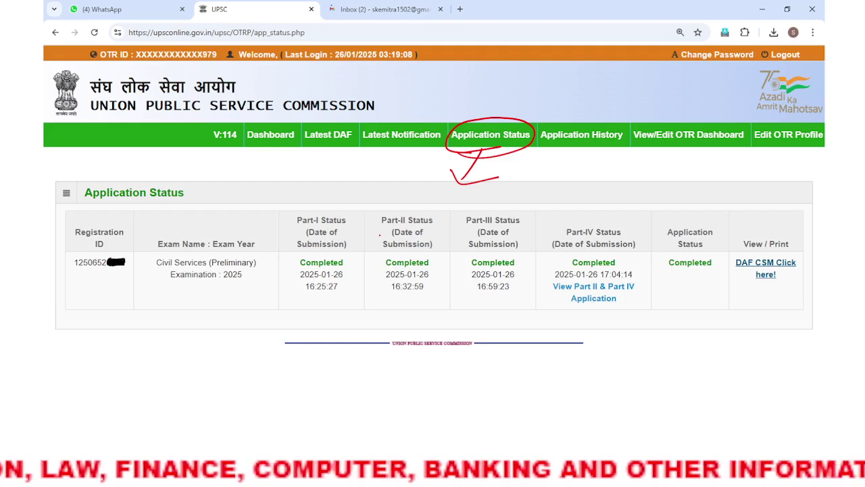
{"action": "left_click_drag", "start_coordinate": [345, 234], "coordinate": [466, 222]}
{"action": "left_click_drag", "start_coordinate": [523, 229], "coordinate": [558, 226]}
{"action": "left_click_drag", "start_coordinate": [598, 224], "coordinate": [639, 220]}
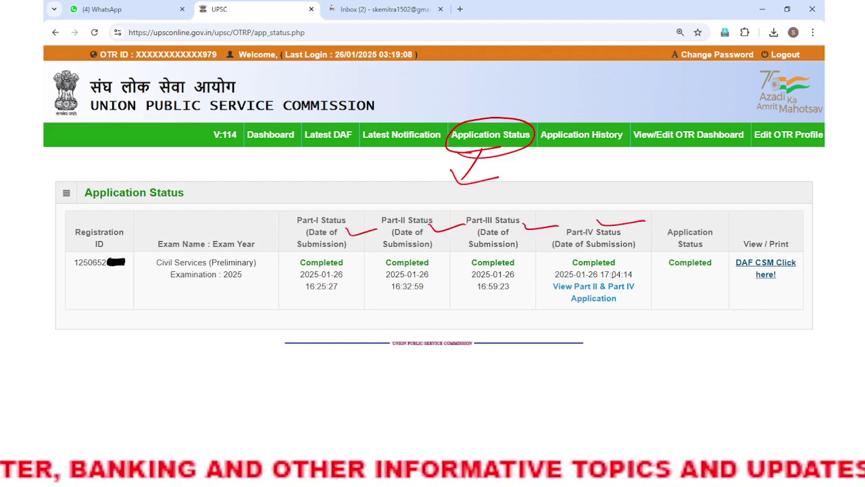
{"action": "left_click_drag", "start_coordinate": [611, 276], "coordinate": [647, 274]}
Circle the Application Status column heading and its Completed value, and draw a downward arrow beneath the value
{"action": "mouse_move", "coordinate": [711, 223]}
{"action": "left_mouse_down"}
{"action": "mouse_move", "coordinate": [685, 219]}
{"action": "mouse_move", "coordinate": [729, 243]}
{"action": "mouse_move", "coordinate": [700, 221]}
{"action": "left_mouse_up"}
{"action": "left_click_drag", "start_coordinate": [662, 285], "coordinate": [677, 284]}
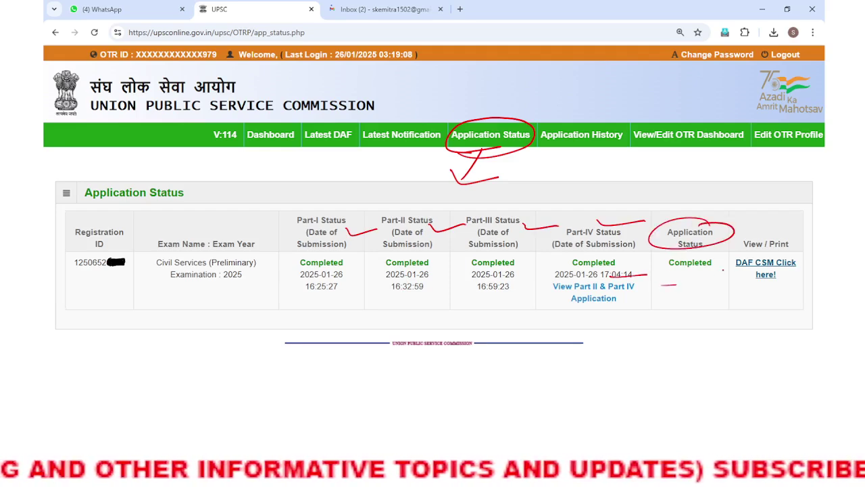
{"action": "mouse_move", "coordinate": [722, 270]}
{"action": "left_mouse_down"}
{"action": "mouse_move", "coordinate": [660, 251]}
{"action": "mouse_move", "coordinate": [677, 308]}
{"action": "left_mouse_up"}
{"action": "left_click_drag", "start_coordinate": [708, 304], "coordinate": [666, 305]}
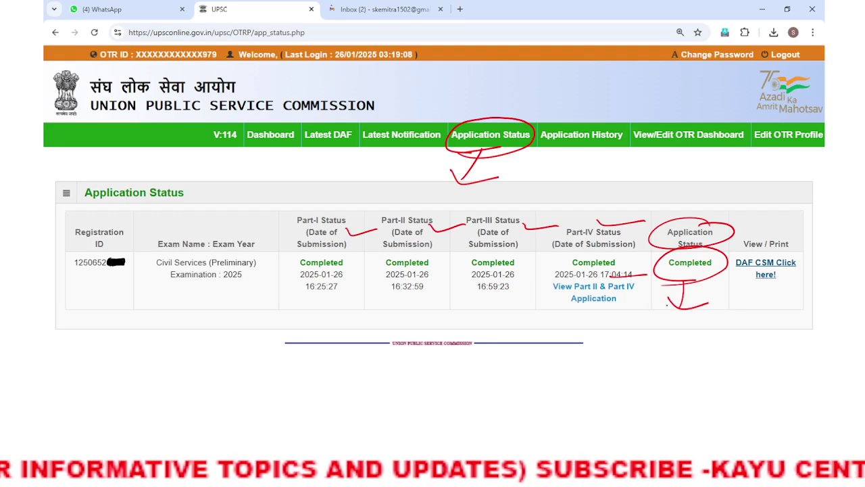